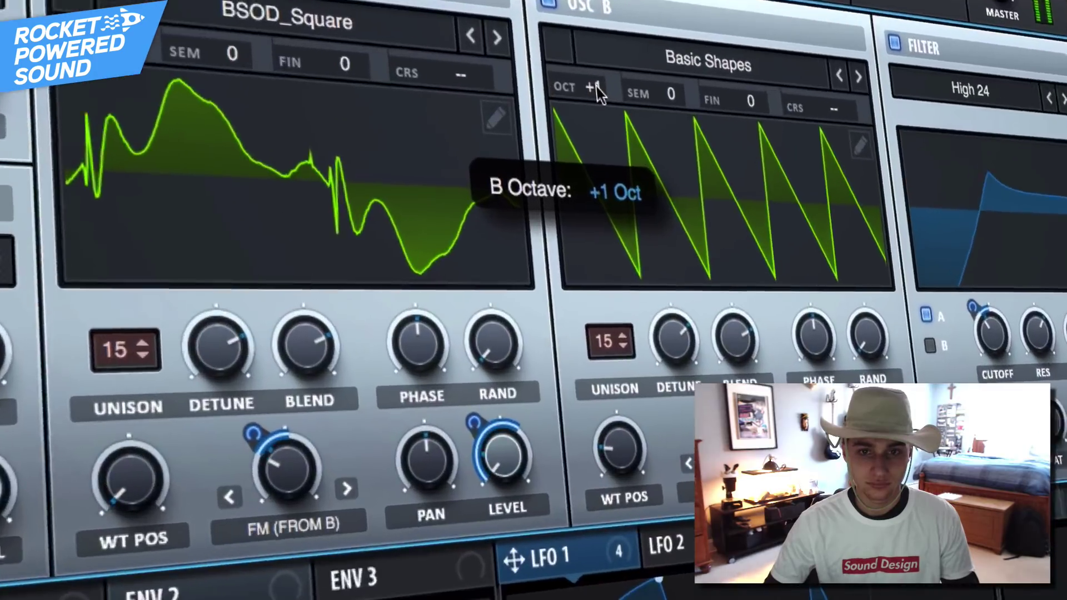
Raise oscillator B's octave one more step while previewing the finished patch.
{"action": "left_click_drag", "start_coordinate": [598, 90], "coordinate": [600, 76]}
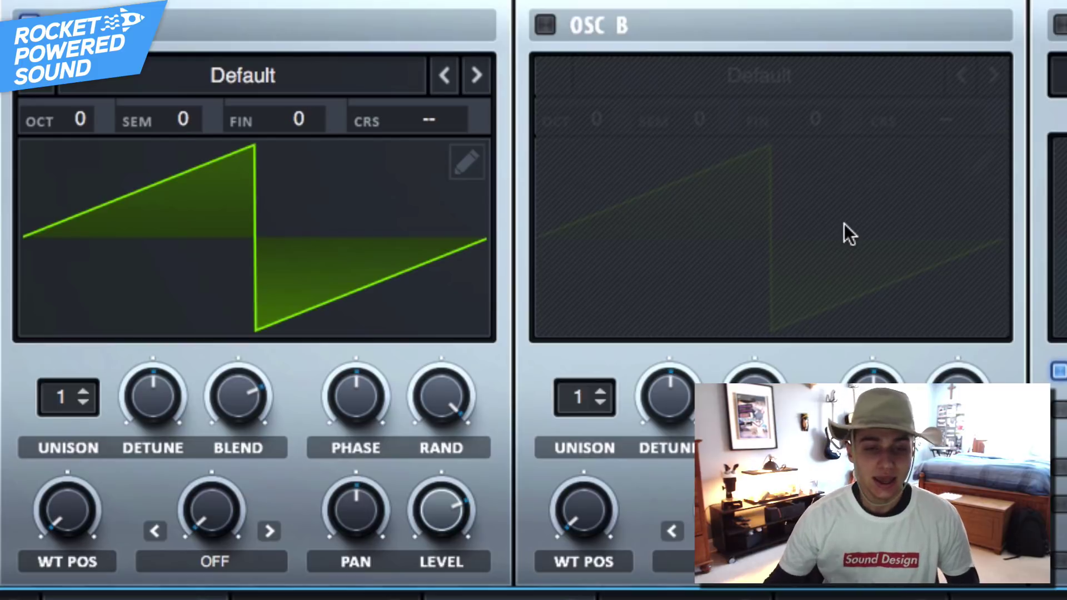
Replace oscillator A's Default saw with the BSOD_Square wavetable.
{"action": "left_click", "coordinate": [204, 85]}
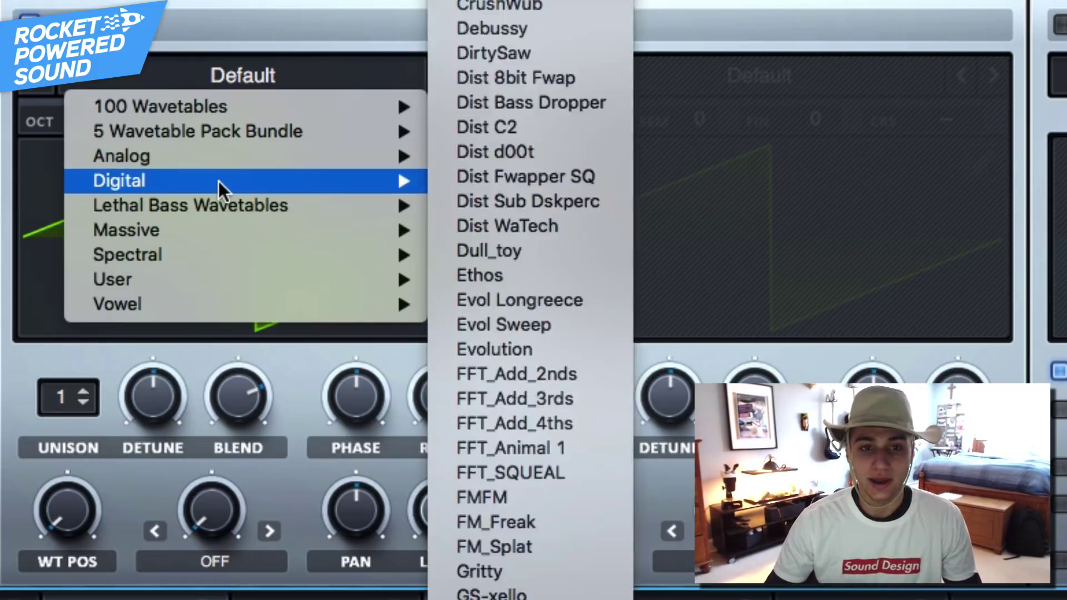
{"action": "mouse_move", "coordinate": [215, 161]}
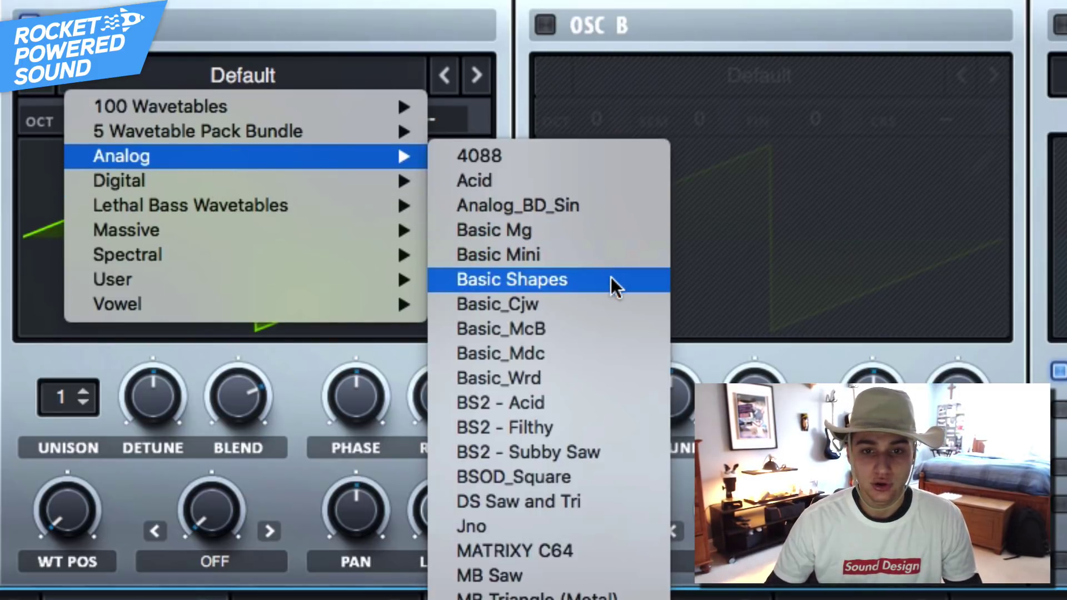
{"action": "left_click", "coordinate": [600, 476]}
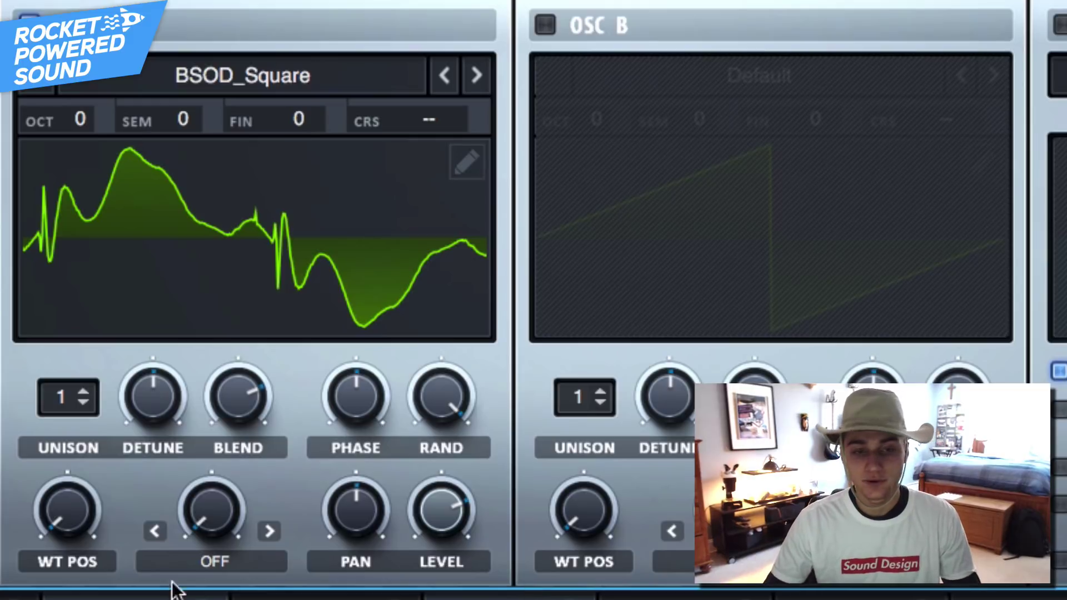
Set oscillator A's warp to FM (from B), enable oscillator B, and lower its level.
{"action": "left_click", "coordinate": [240, 578]}
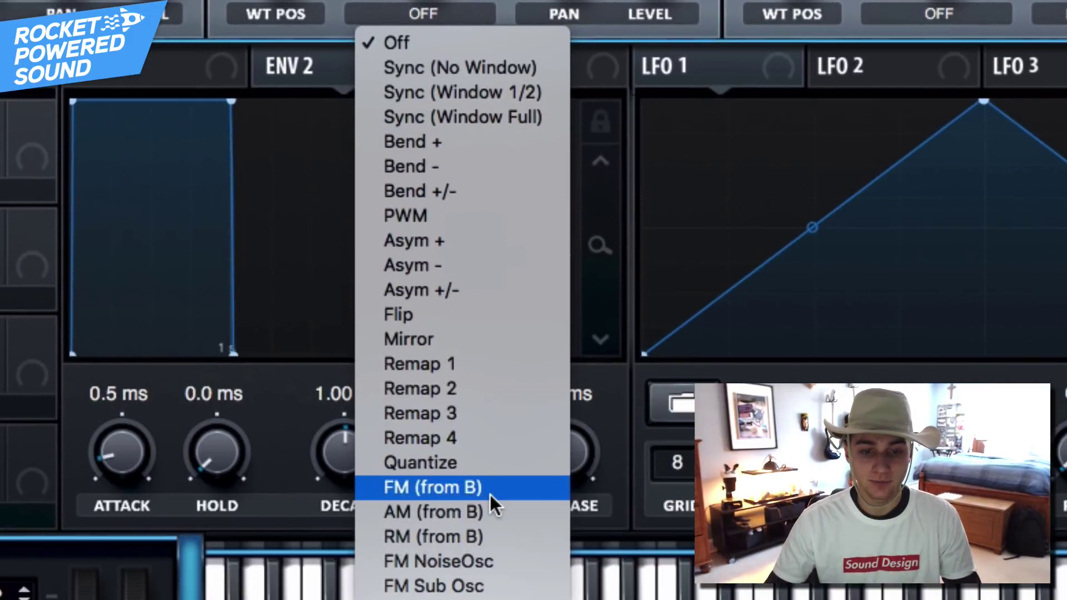
{"action": "left_click", "coordinate": [294, 599]}
{"action": "left_click", "coordinate": [575, 35]}
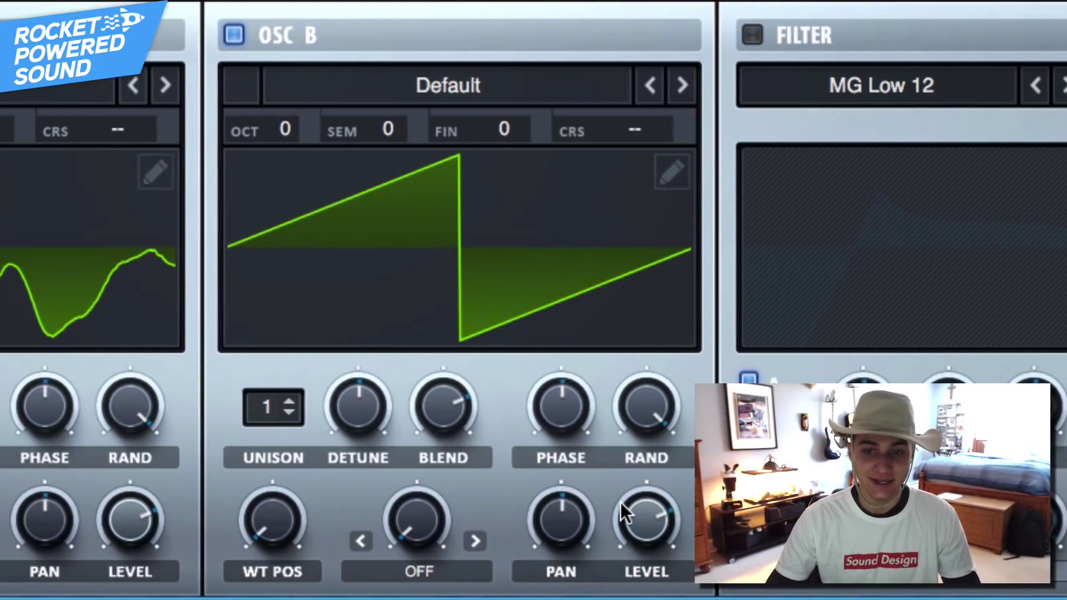
{"action": "left_click_drag", "start_coordinate": [623, 512], "coordinate": [575, 589]}
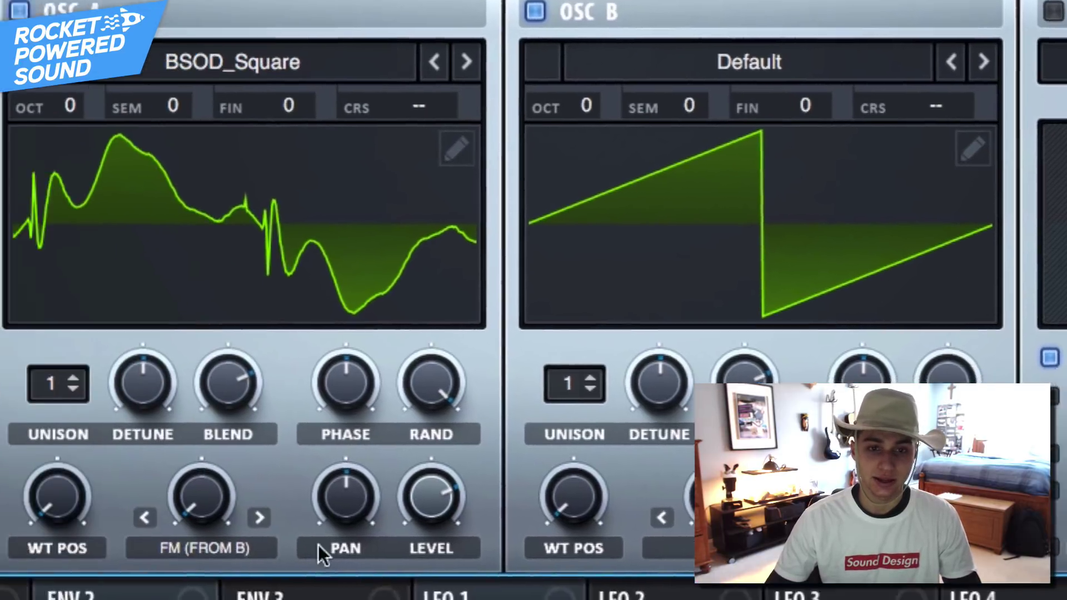
Raise oscillator A's FM amount to about 56% and modulate it with LFO 1.
{"action": "mouse_move", "coordinate": [281, 488]}
{"action": "left_click_drag", "start_coordinate": [283, 455], "coordinate": [268, 392]}
{"action": "left_click_drag", "start_coordinate": [609, 591], "coordinate": [207, 471]}
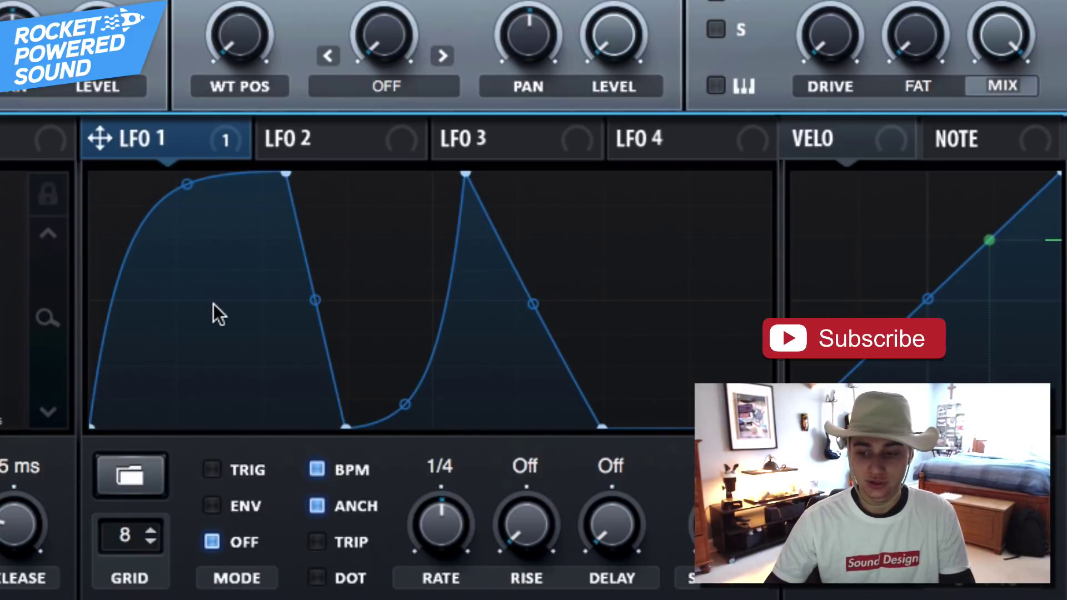
Put LFO 1 in TRIG mode and route it to oscillator A's level.
{"action": "left_click", "coordinate": [212, 469]}
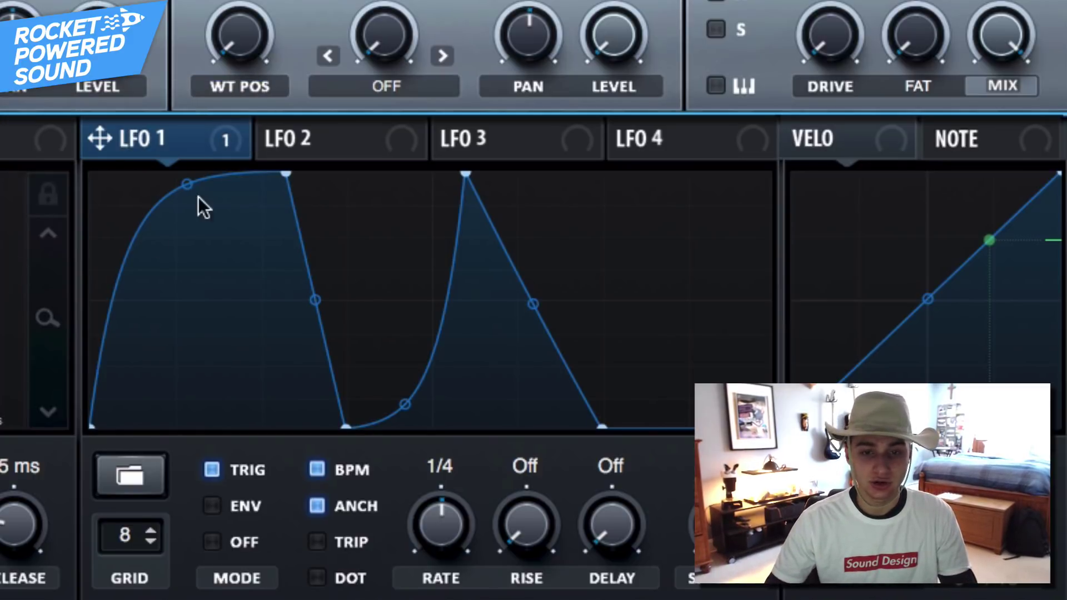
{"action": "left_click_drag", "start_coordinate": [102, 137], "coordinate": [109, 82]}
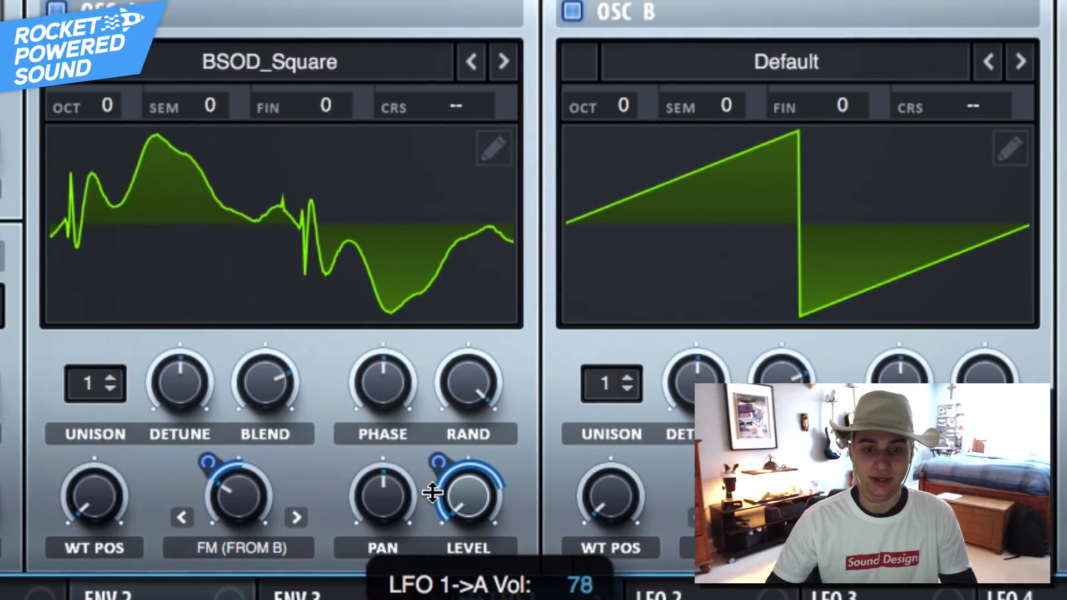
{"action": "left_click_drag", "start_coordinate": [435, 493], "coordinate": [428, 497]}
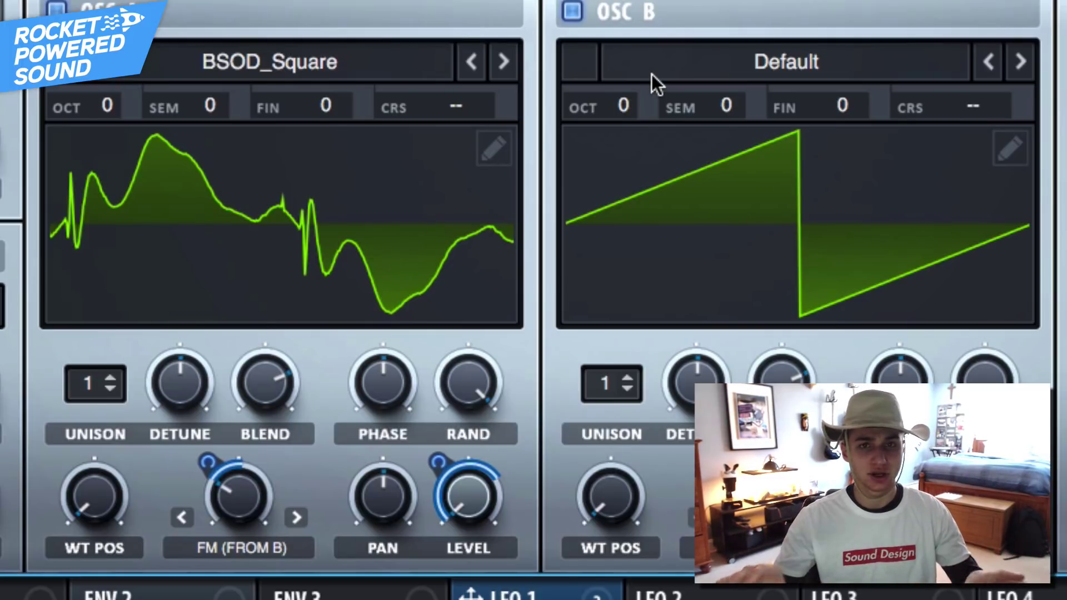
Give both oscillator A and oscillator B 15 unison voices.
{"action": "left_click_drag", "start_coordinate": [109, 384], "coordinate": [128, 19]}
{"action": "left_click_drag", "start_coordinate": [589, 378], "coordinate": [588, 0]}
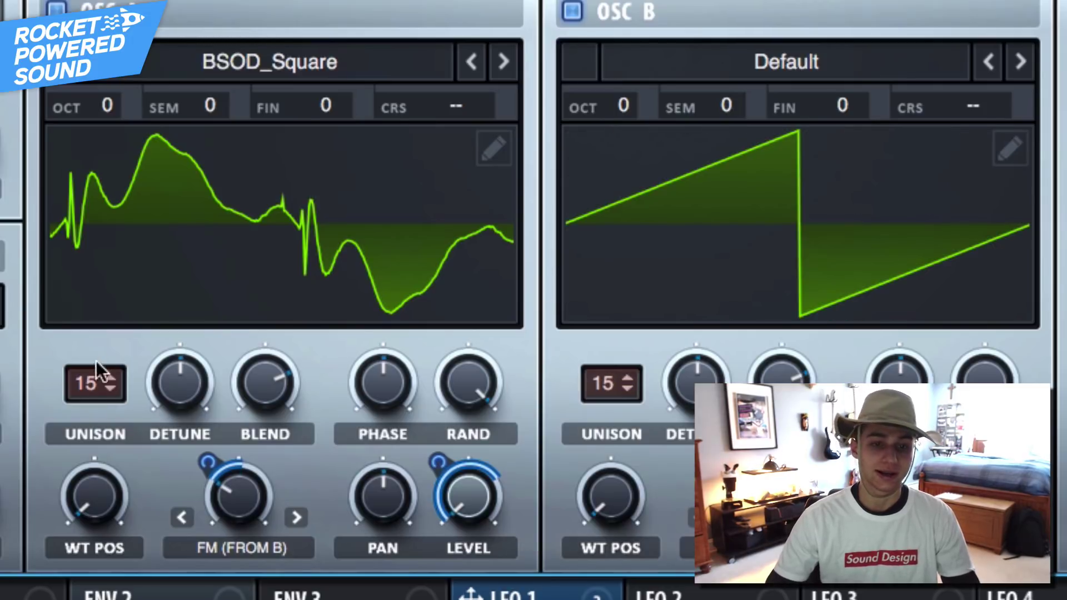
{"action": "left_click_drag", "start_coordinate": [87, 385], "coordinate": [88, 379]}
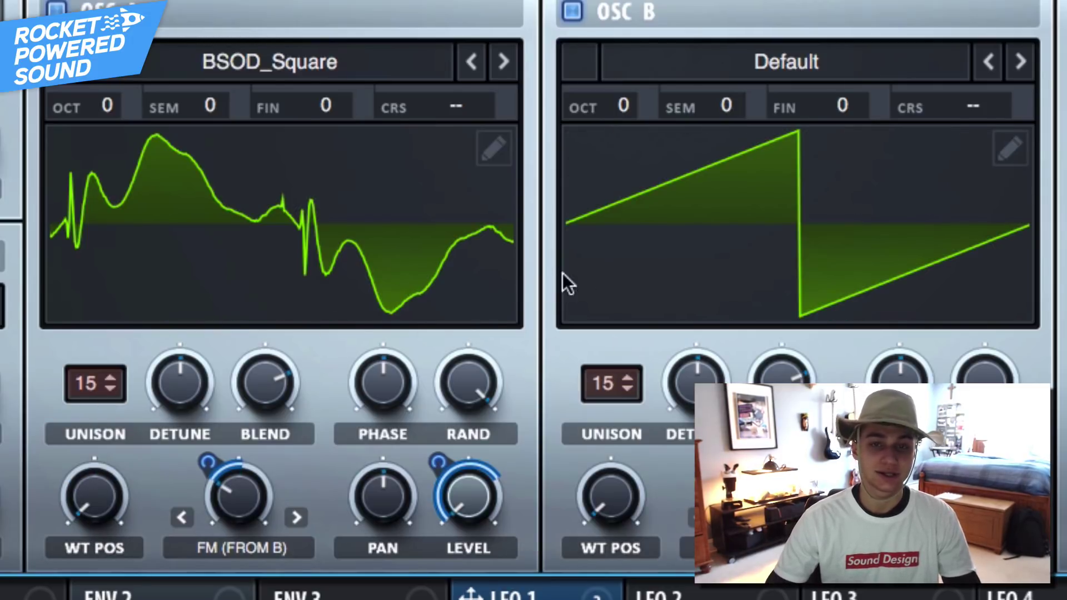
Lower oscillator A's phase randomness to 30% and widen its unison detune to about 0.55.
{"action": "left_click_drag", "start_coordinate": [491, 361], "coordinate": [418, 520]}
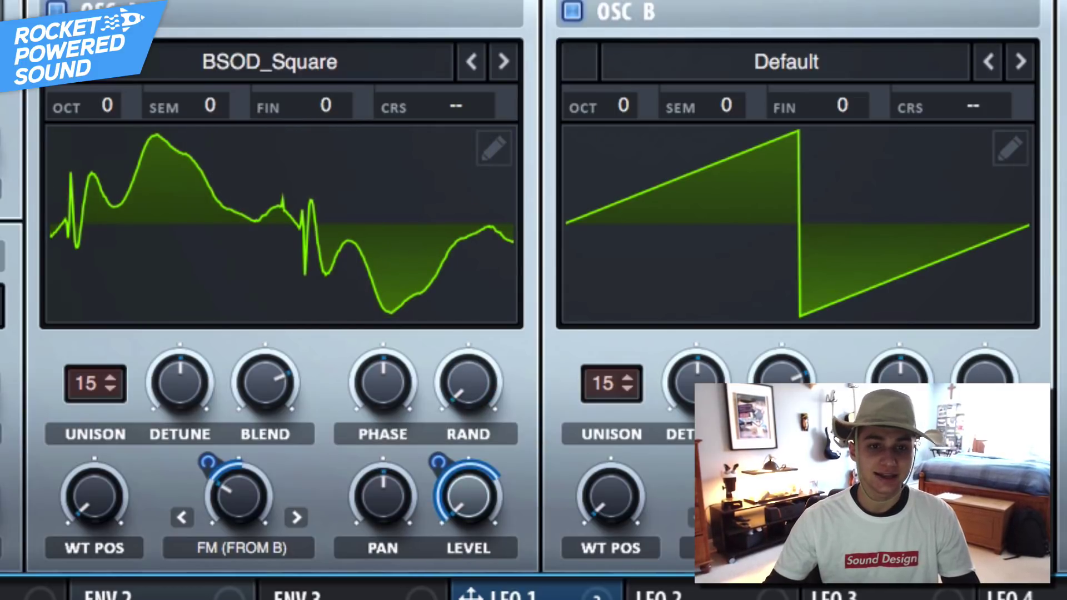
{"action": "left_click", "coordinate": [295, 259]}
{"action": "left_click", "coordinate": [333, 273]}
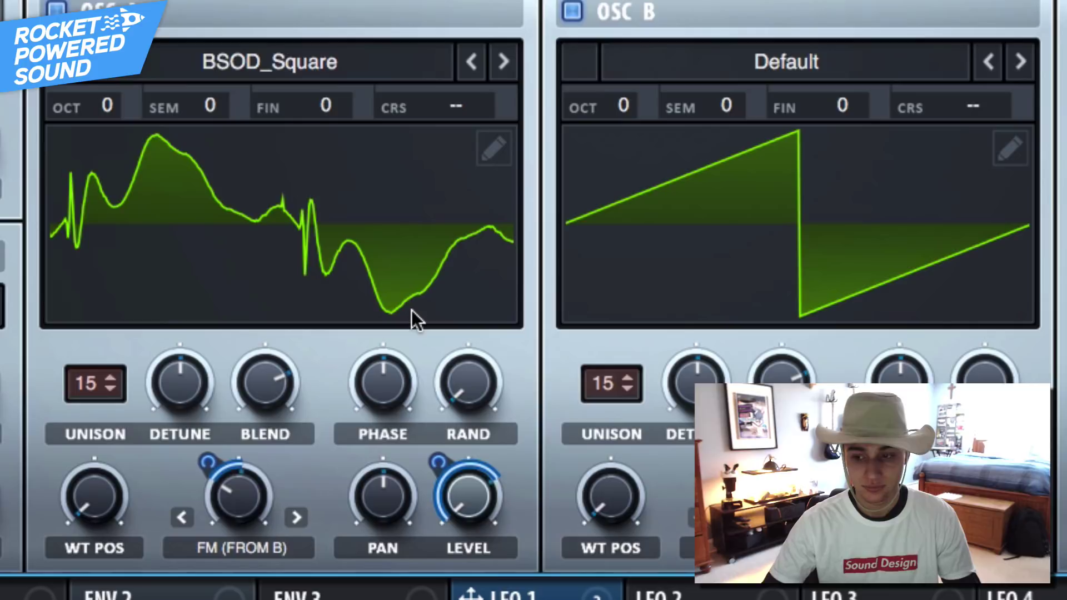
{"action": "left_click_drag", "start_coordinate": [208, 355], "coordinate": [198, 332]}
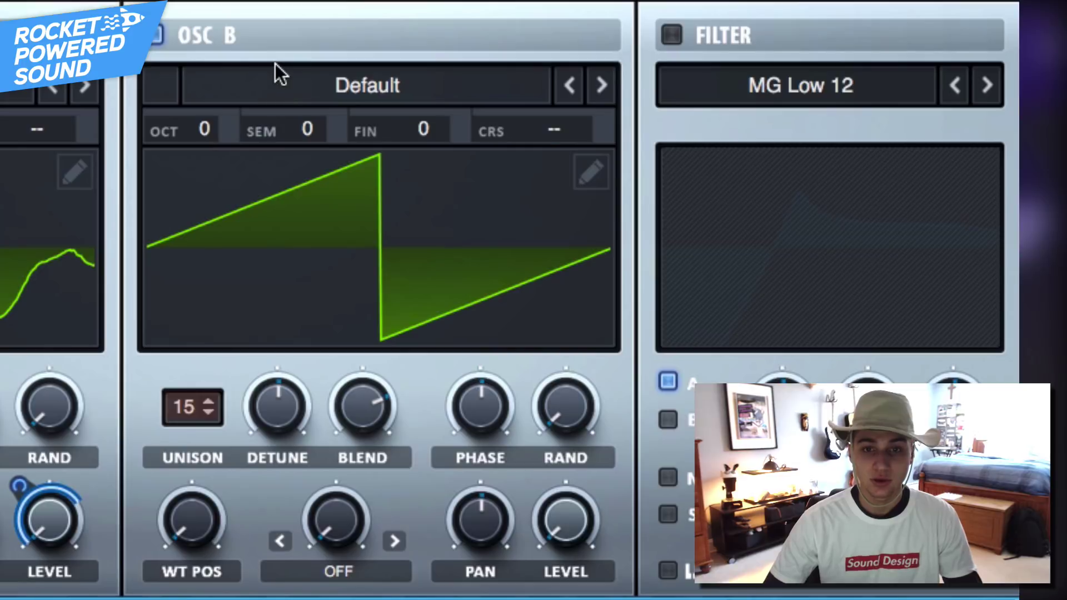
Load the Basic Shapes wavetable into oscillator B.
{"action": "left_click", "coordinate": [278, 78]}
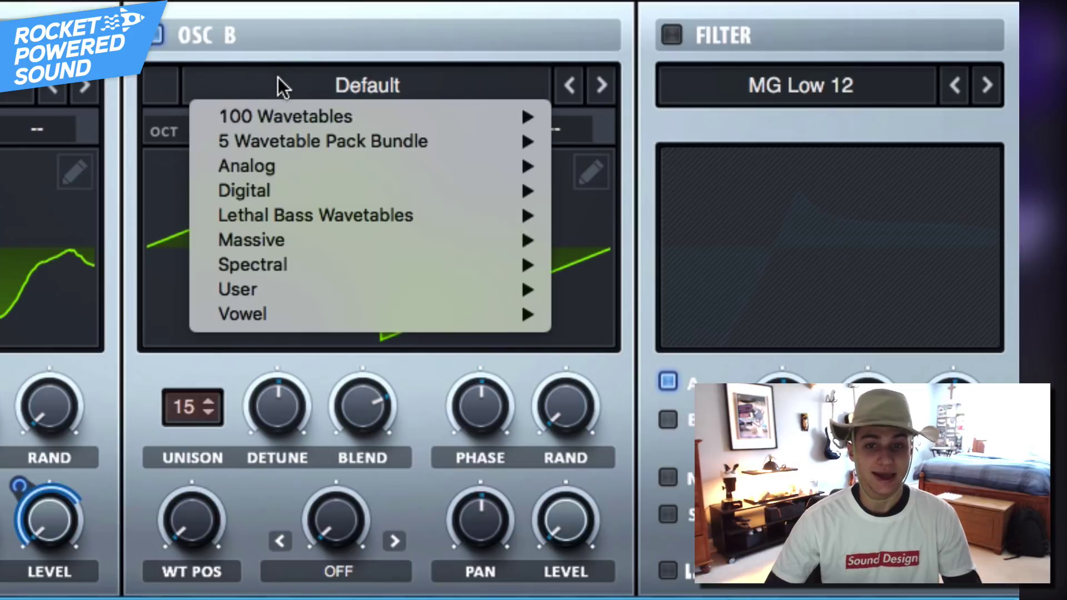
{"action": "mouse_move", "coordinate": [296, 164]}
{"action": "left_click", "coordinate": [672, 289]}
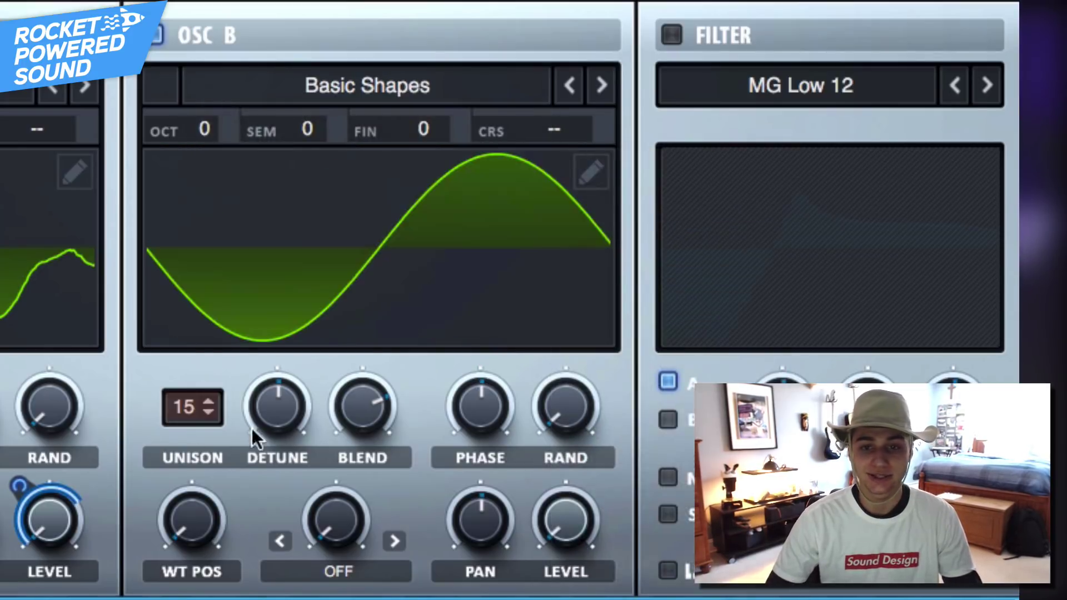
Move oscillator B to the saw position, pitch it up 2 octaves, and widen detune to about 0.47.
{"action": "mouse_move", "coordinate": [252, 429]}
{"action": "left_mouse_down"}
{"action": "mouse_move", "coordinate": [241, 442]}
{"action": "mouse_move", "coordinate": [256, 412]}
{"action": "left_mouse_up"}
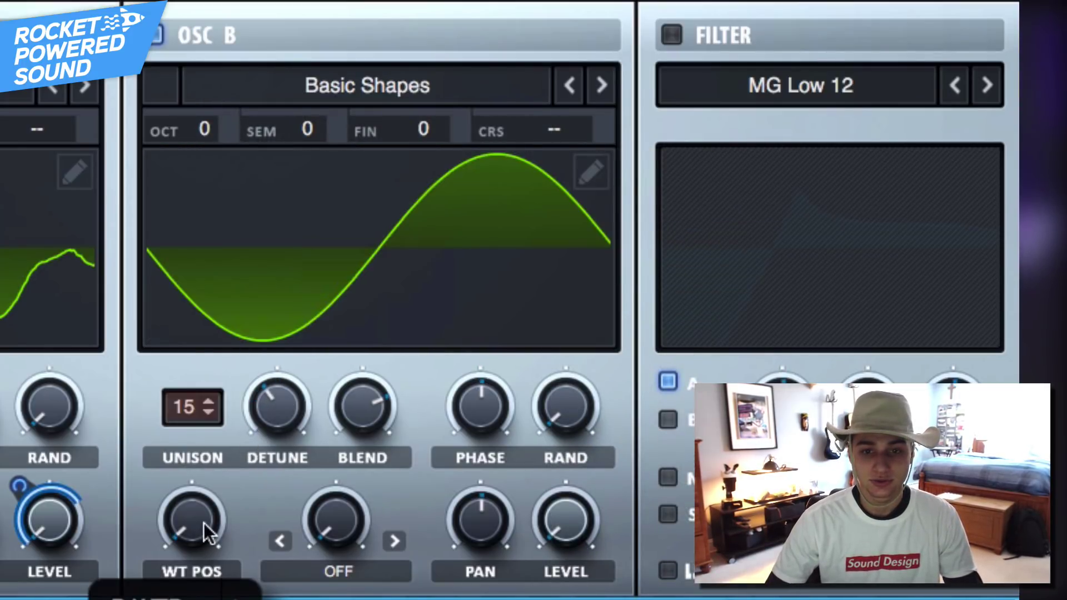
{"action": "left_click_drag", "start_coordinate": [204, 522], "coordinate": [209, 462]}
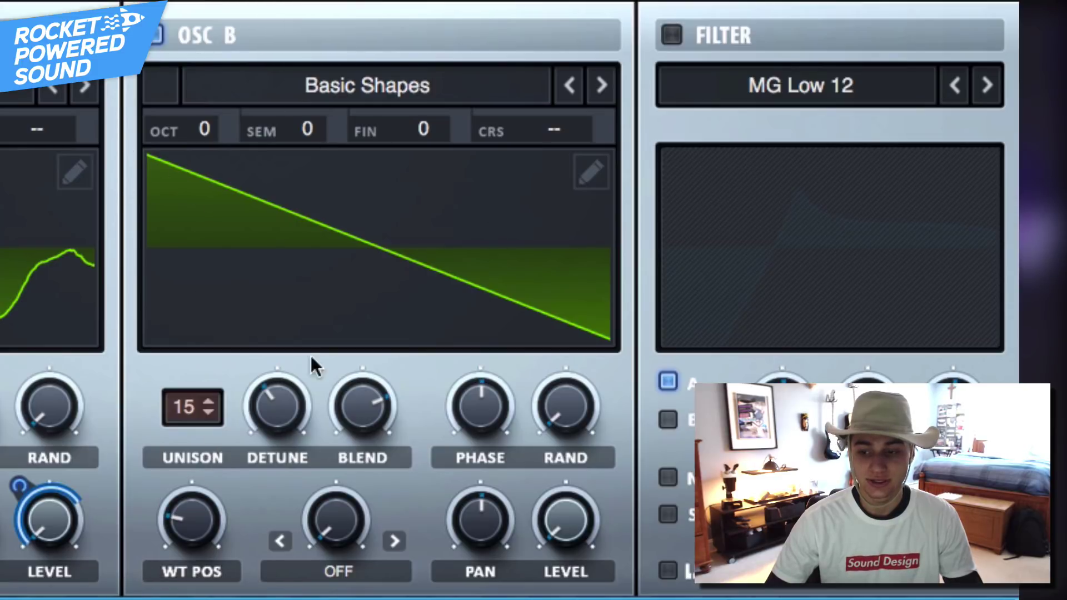
{"action": "left_click", "coordinate": [291, 422]}
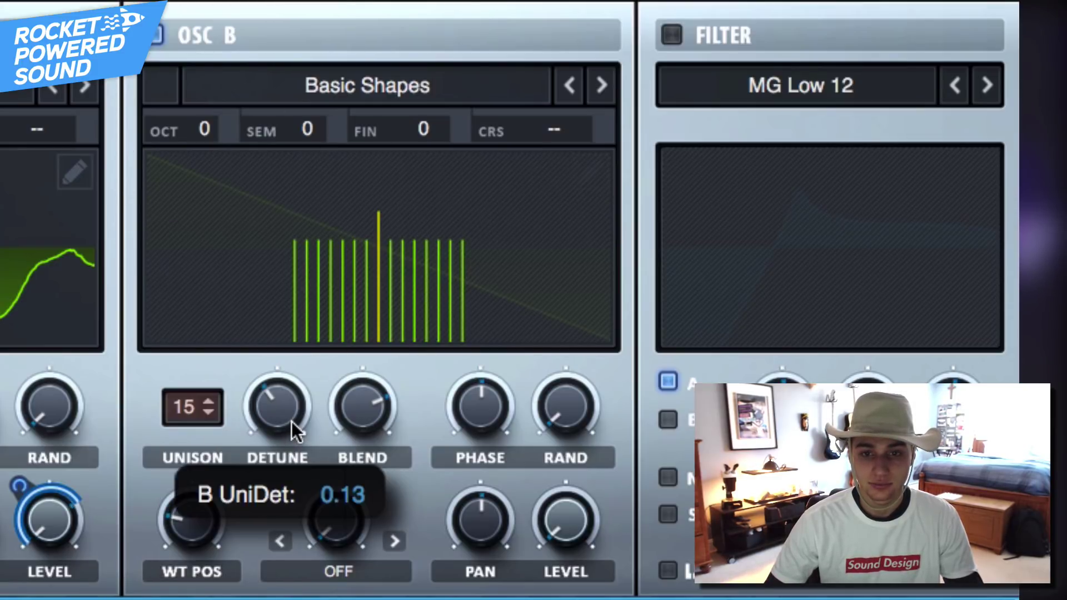
{"action": "left_click_drag", "start_coordinate": [222, 140], "coordinate": [227, 74]}
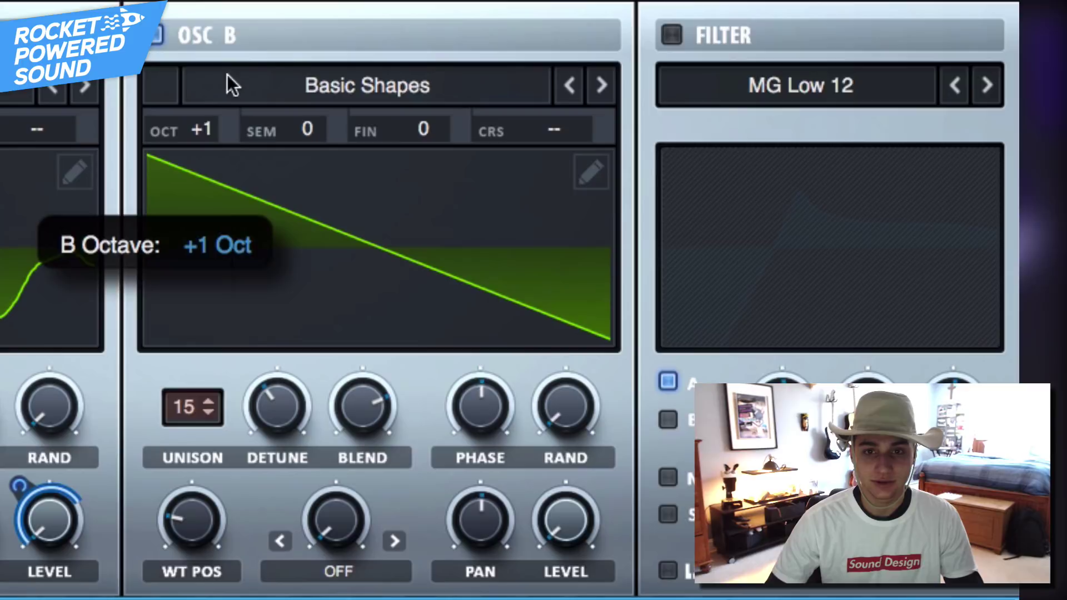
{"action": "left_click_drag", "start_coordinate": [290, 401], "coordinate": [315, 340]}
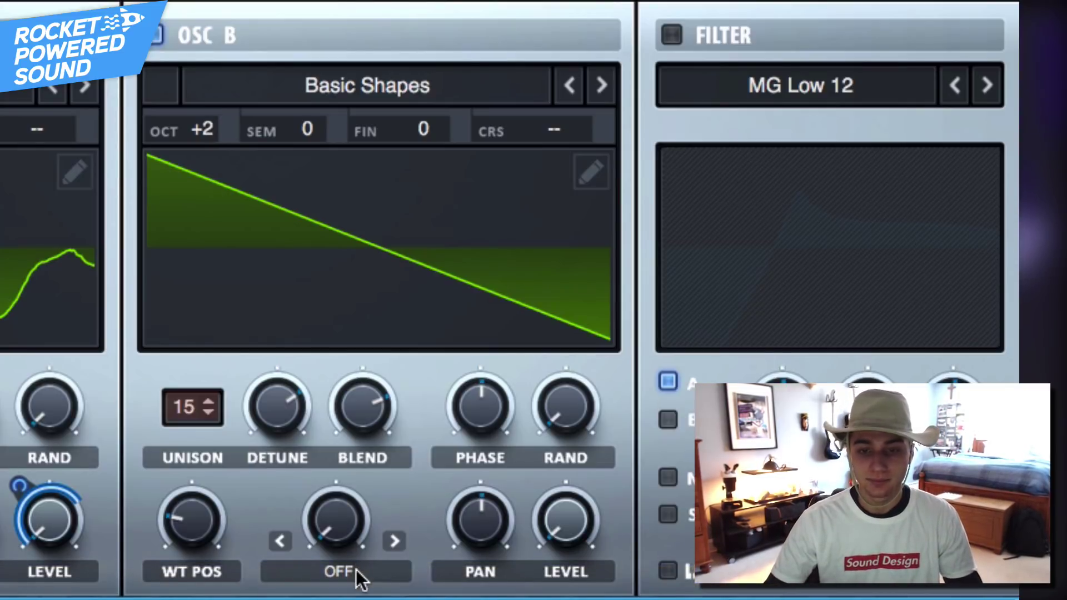
Switch oscillator B's warp mode to Sync and set the sync amount to about 5.9%.
{"action": "left_click", "coordinate": [355, 573]}
{"action": "left_click", "coordinate": [311, 599]}
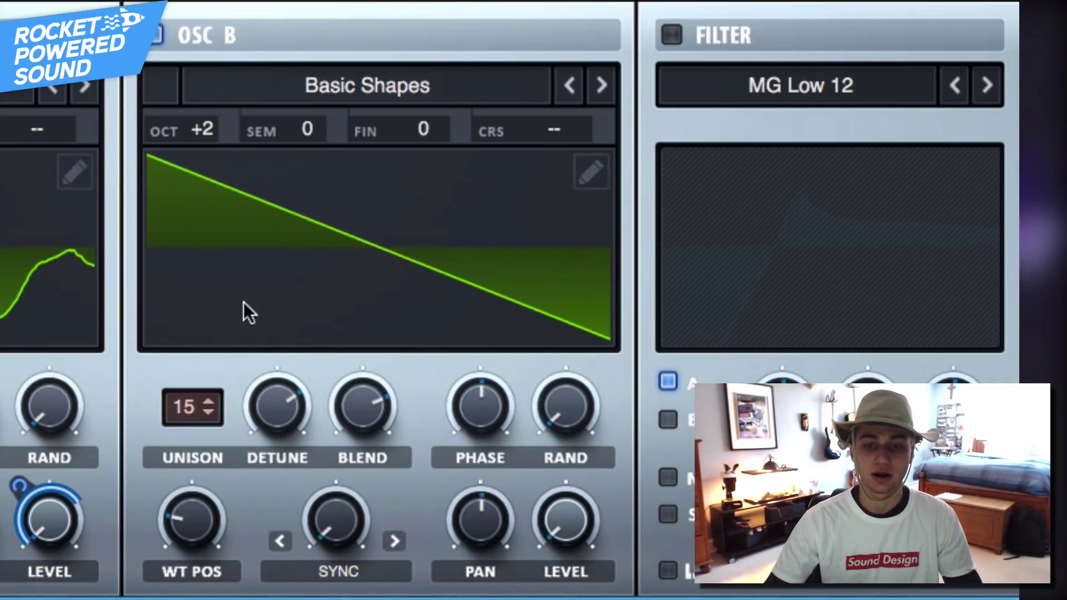
{"action": "mouse_move", "coordinate": [215, 135]}
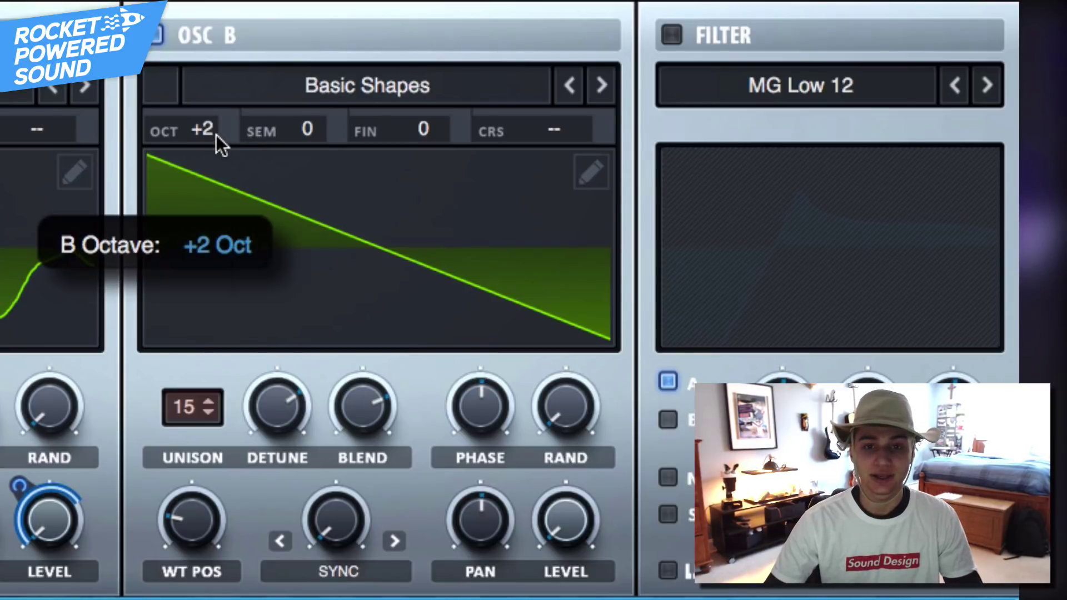
{"action": "mouse_move", "coordinate": [210, 161]}
{"action": "left_mouse_down"}
{"action": "mouse_move", "coordinate": [205, 202]}
{"action": "mouse_move", "coordinate": [211, 157]}
{"action": "left_mouse_up"}
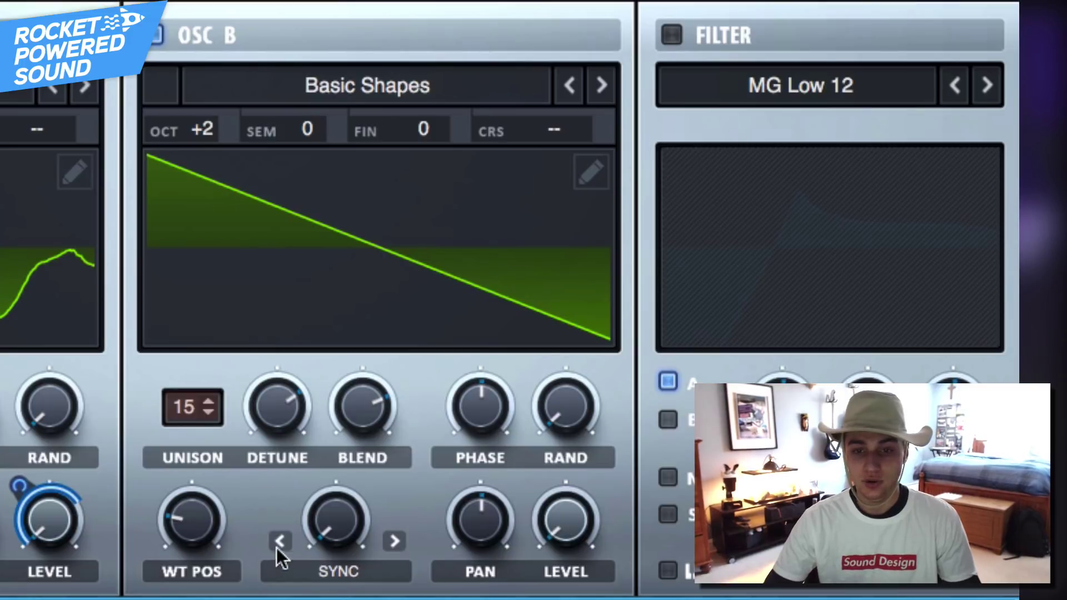
{"action": "left_click_drag", "start_coordinate": [322, 528], "coordinate": [349, 510]}
{"action": "mouse_move", "coordinate": [381, 472]}
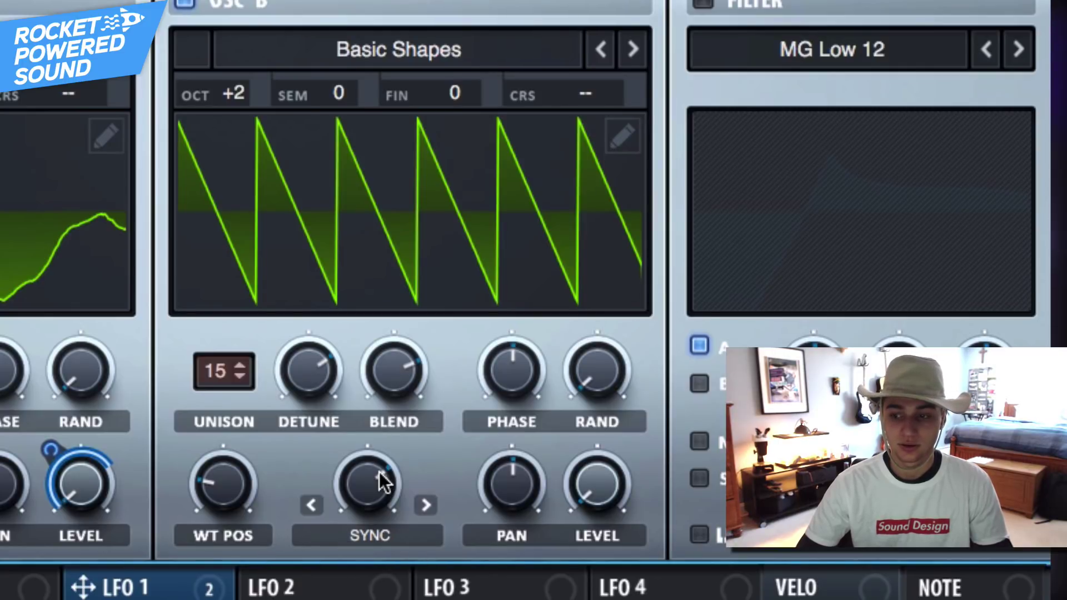
{"action": "left_click_drag", "start_coordinate": [381, 472], "coordinate": [382, 473]}
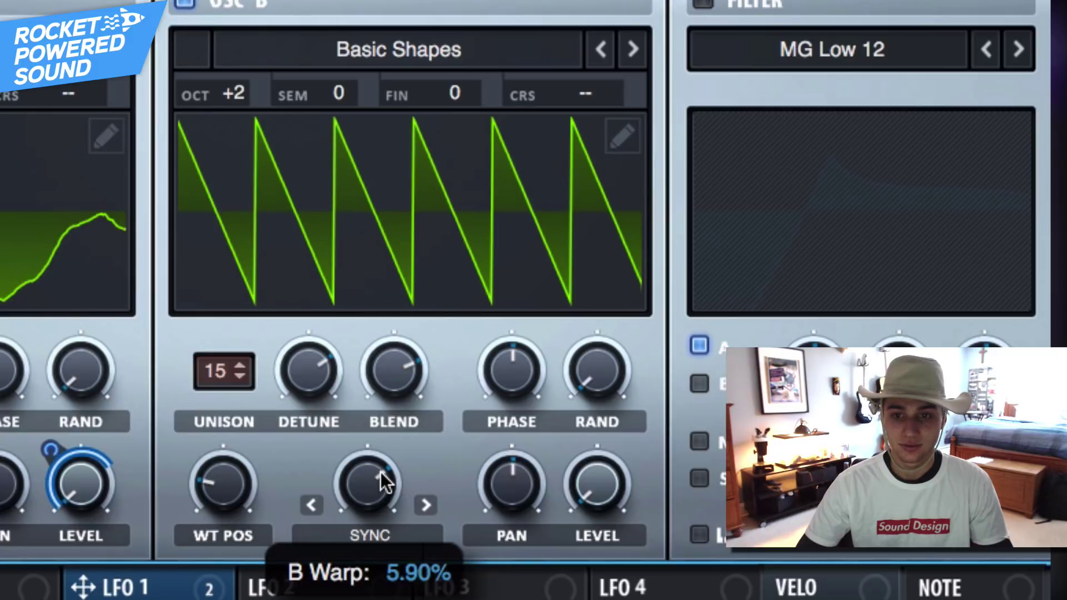
{"action": "mouse_move", "coordinate": [364, 508]}
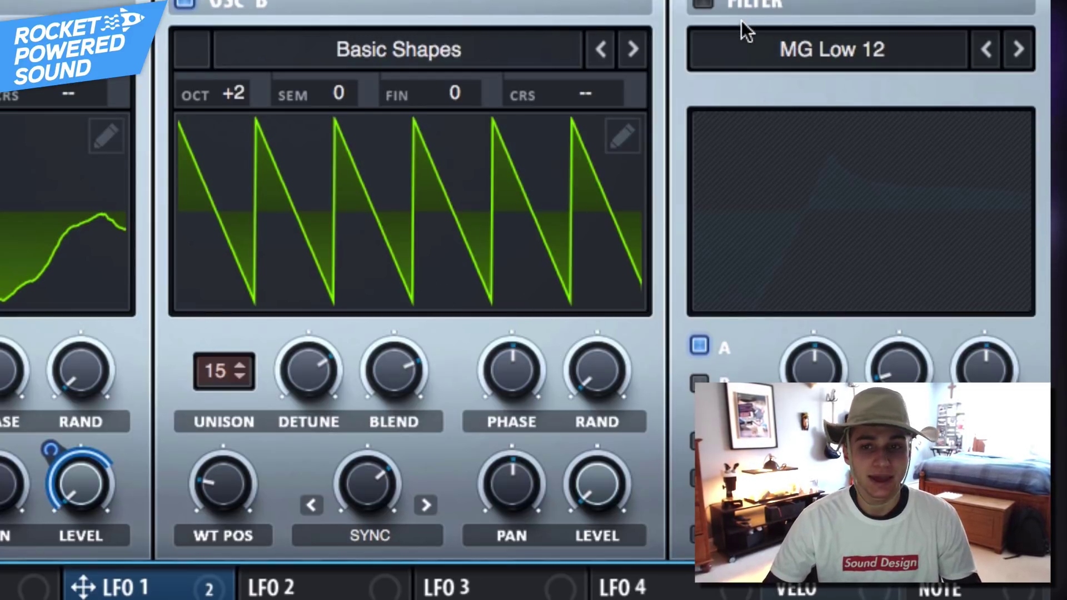
Enable the filter as a High 24 high-pass and lower its cutoff.
{"action": "left_click", "coordinate": [703, 4]}
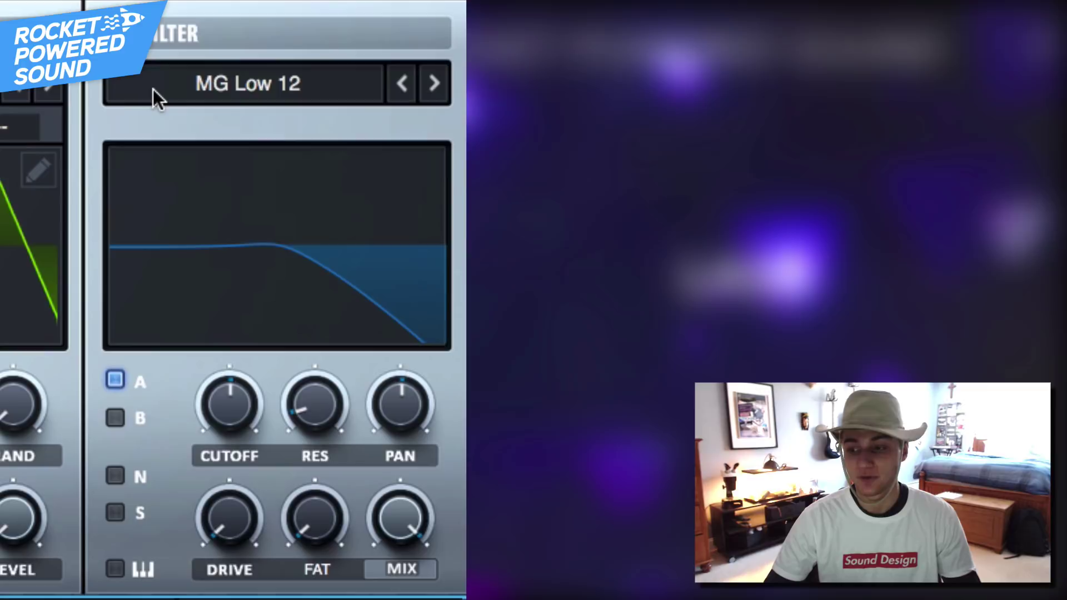
{"action": "left_click", "coordinate": [153, 89]}
{"action": "mouse_move", "coordinate": [276, 124]}
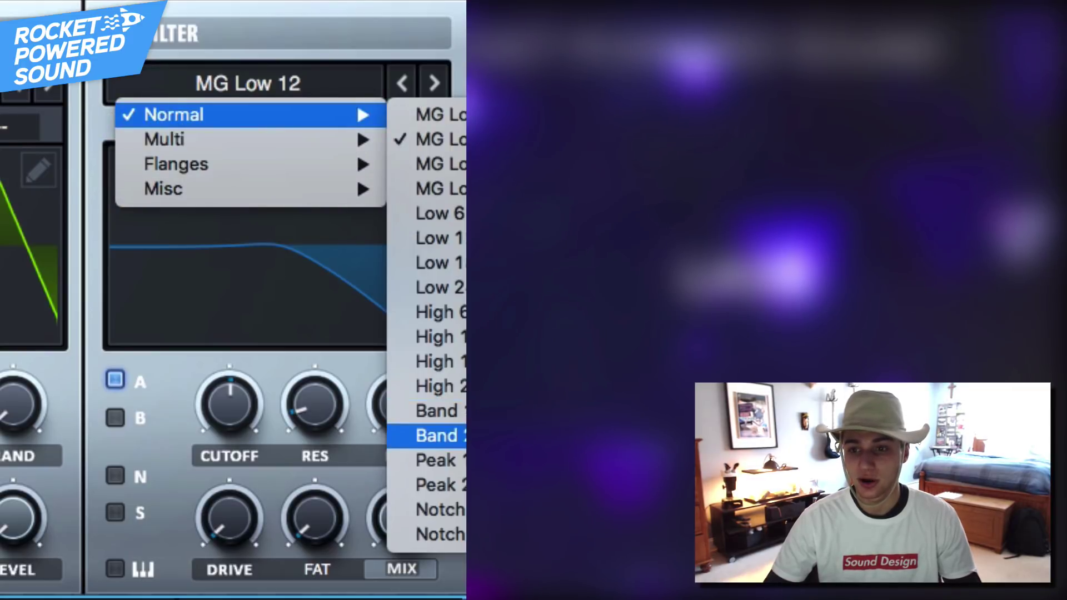
{"action": "left_click", "coordinate": [439, 386]}
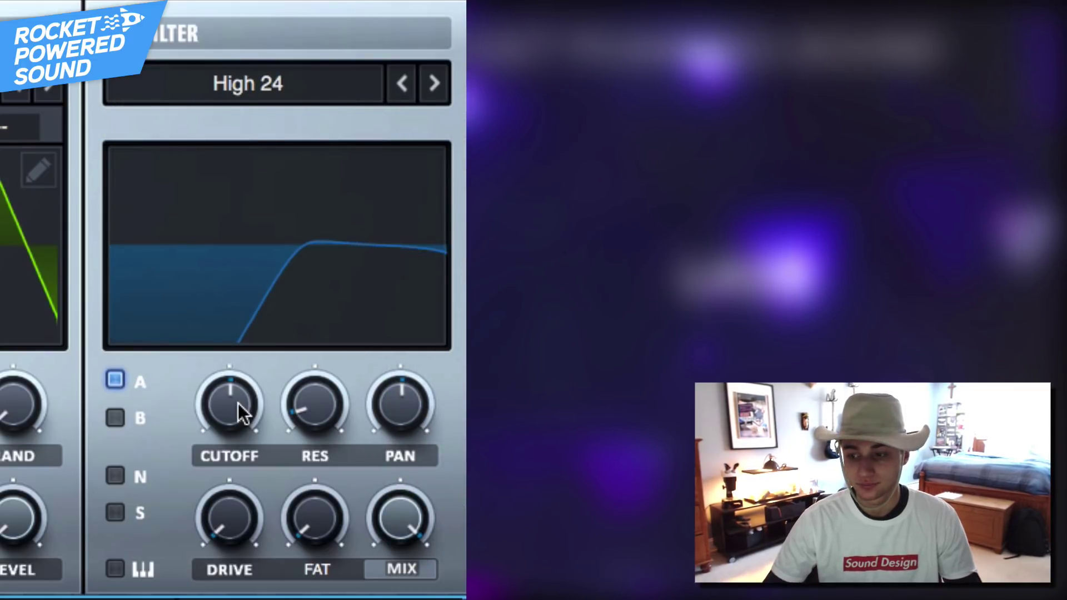
{"action": "left_click_drag", "start_coordinate": [238, 410], "coordinate": [222, 432]}
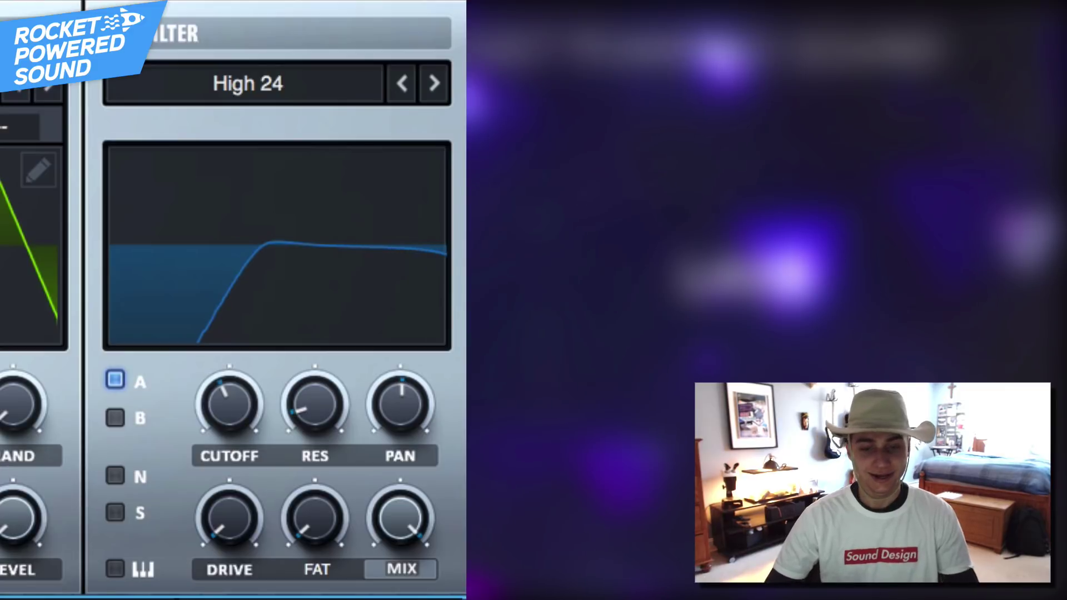
Modulate the filter cutoff with LFO 1 and raise resonance to about 68%.
{"action": "left_click_drag", "start_coordinate": [166, 598], "coordinate": [199, 489]}
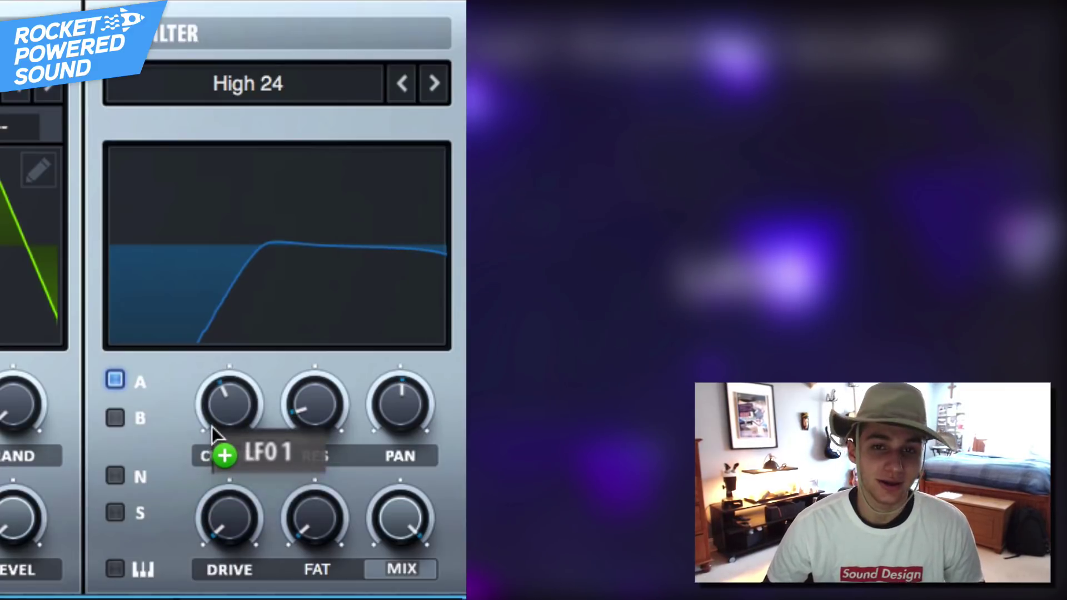
{"action": "left_click_drag", "start_coordinate": [213, 426], "coordinate": [212, 414]}
{"action": "mouse_move", "coordinate": [222, 369]}
{"action": "left_mouse_down"}
{"action": "mouse_move", "coordinate": [143, 424]}
{"action": "mouse_move", "coordinate": [162, 406]}
{"action": "left_mouse_up"}
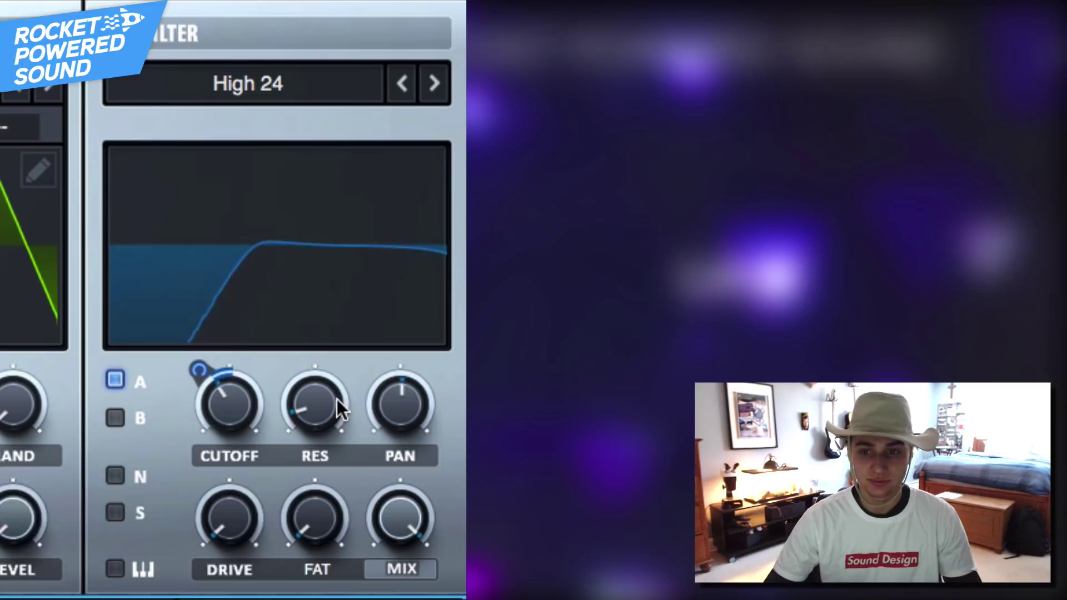
{"action": "left_click_drag", "start_coordinate": [336, 399], "coordinate": [378, 259]}
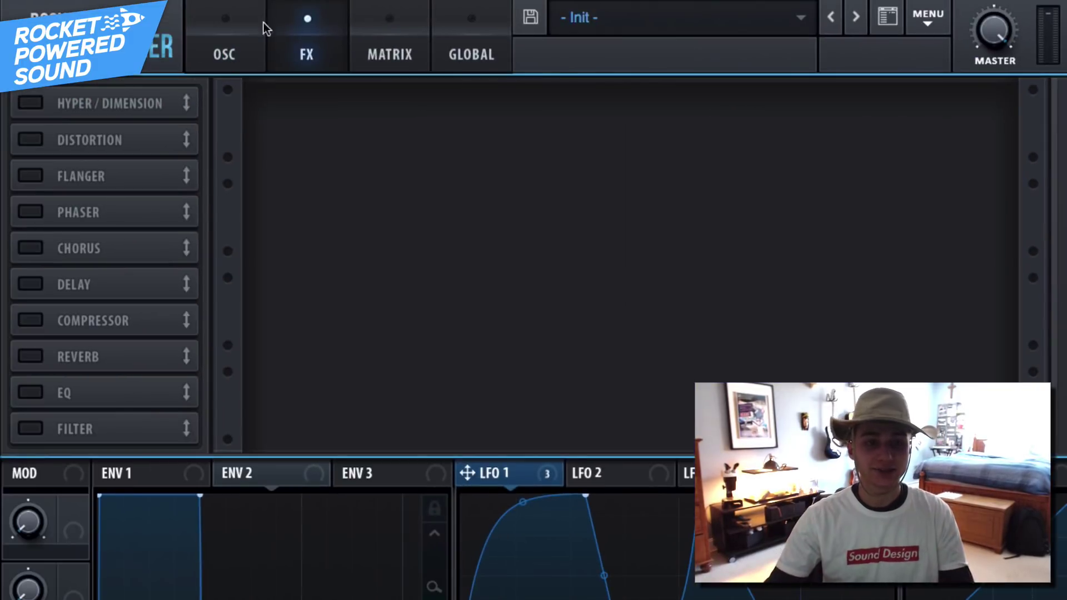
Enable Distortion in Downsample mode with drive about 38% and mix about 44%.
{"action": "left_click", "coordinate": [29, 139]}
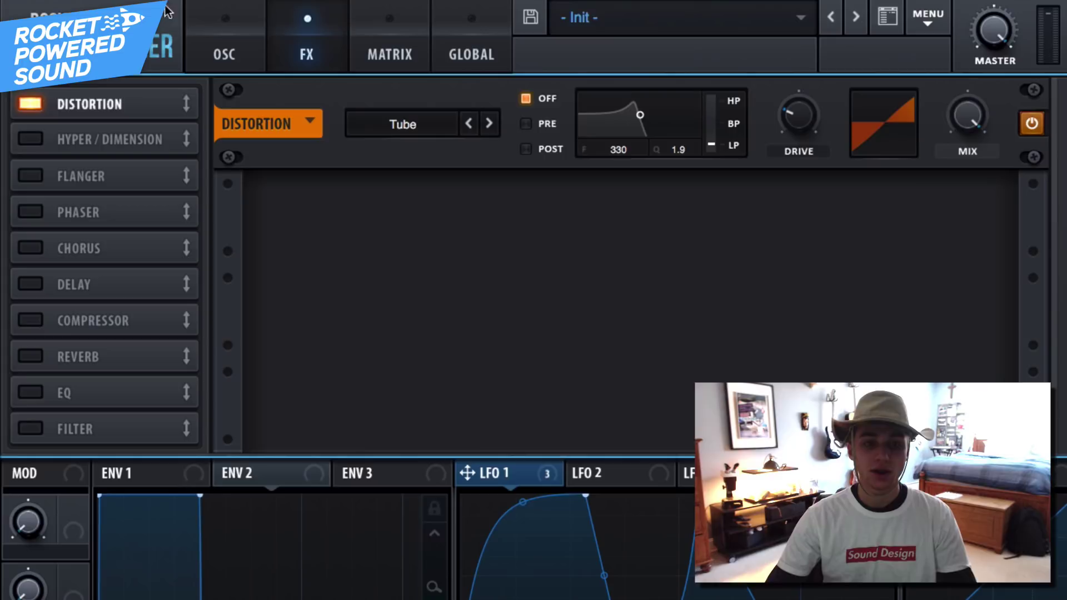
{"action": "left_click", "coordinate": [434, 120]}
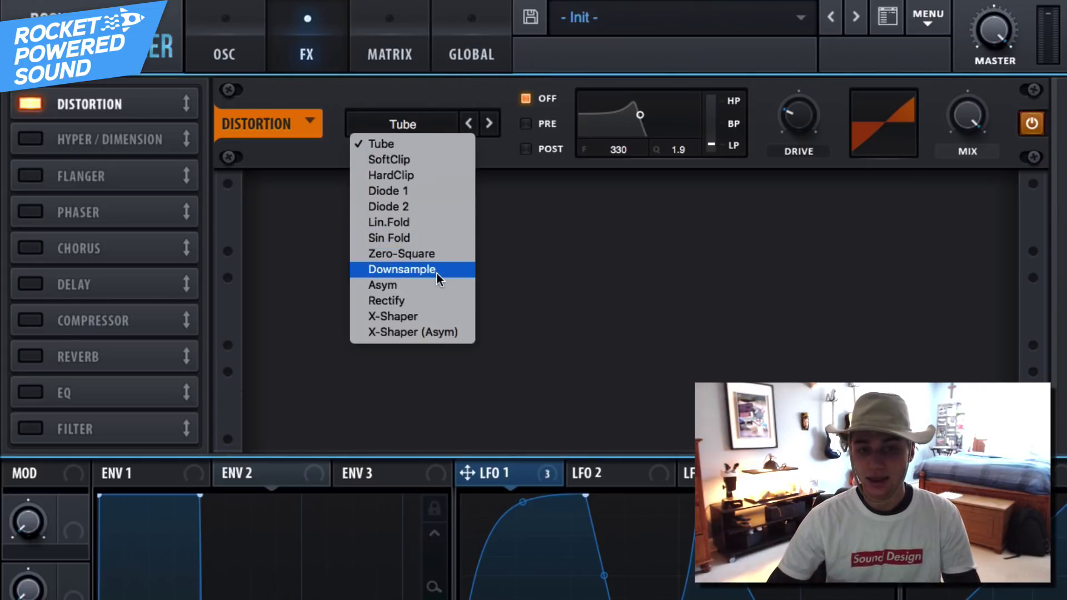
{"action": "left_click", "coordinate": [731, 124]}
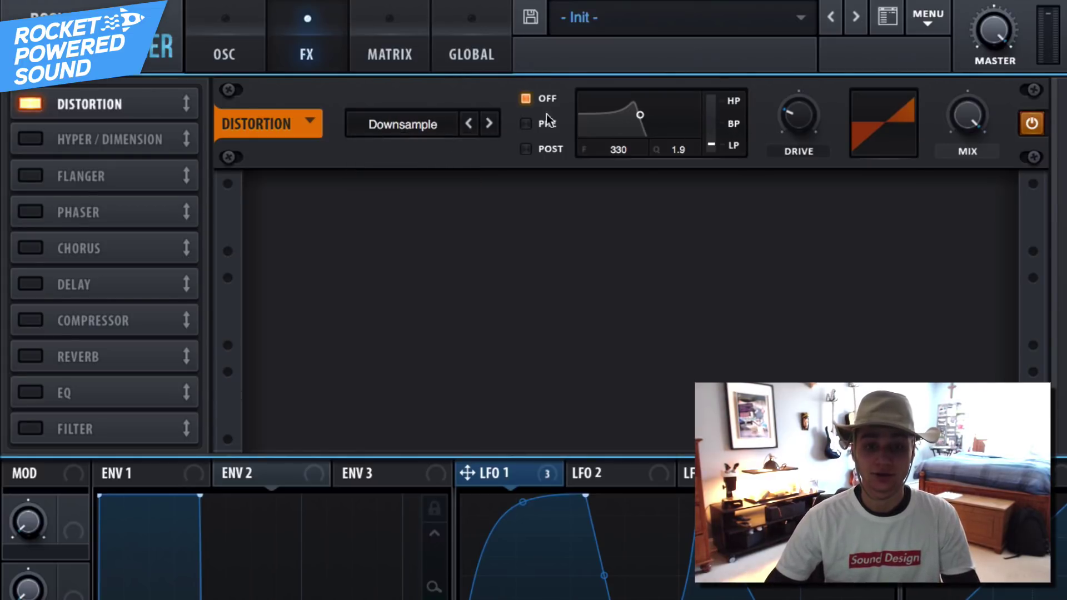
{"action": "left_click_drag", "start_coordinate": [805, 120], "coordinate": [810, 96]}
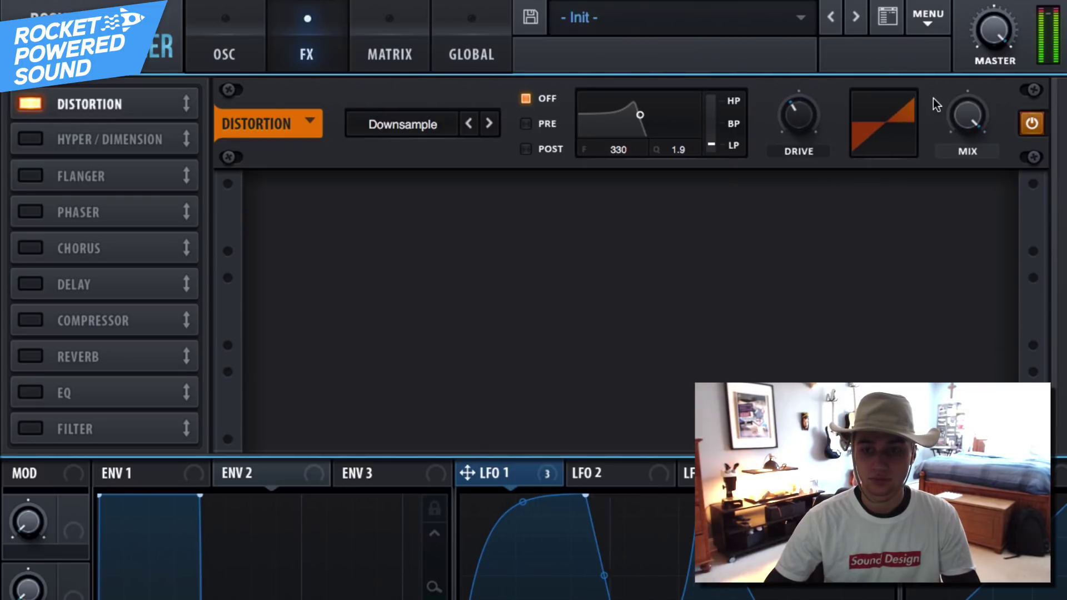
{"action": "left_click_drag", "start_coordinate": [933, 98], "coordinate": [953, 131]}
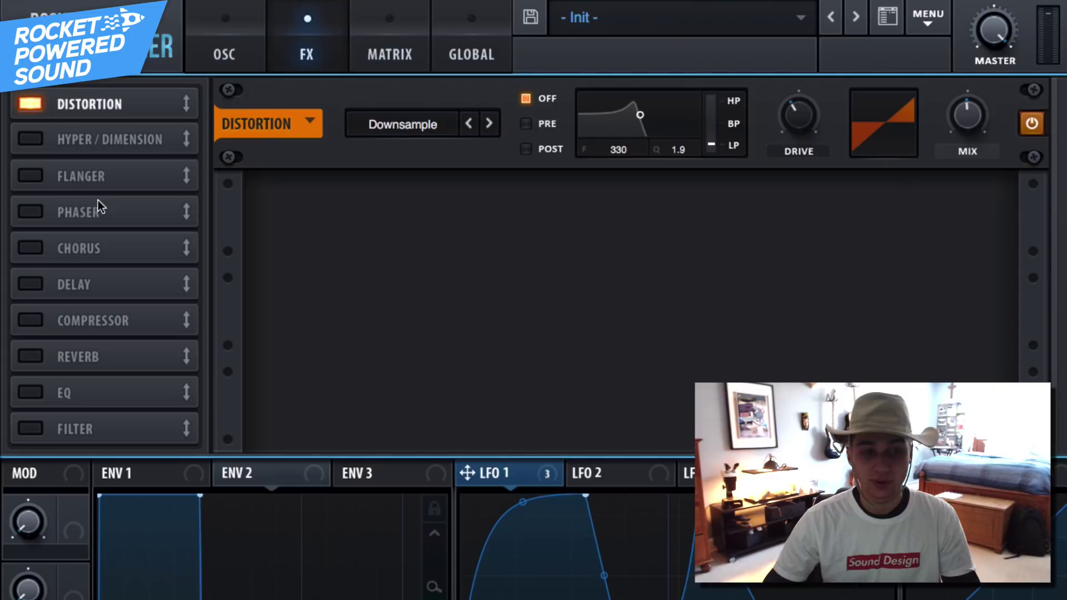
Add a Filter effect after the distortion, set to Reverb with cutoff at 137 Hz.
{"action": "left_click", "coordinate": [30, 428]}
{"action": "left_click_drag", "start_coordinate": [30, 431], "coordinate": [212, 161]}
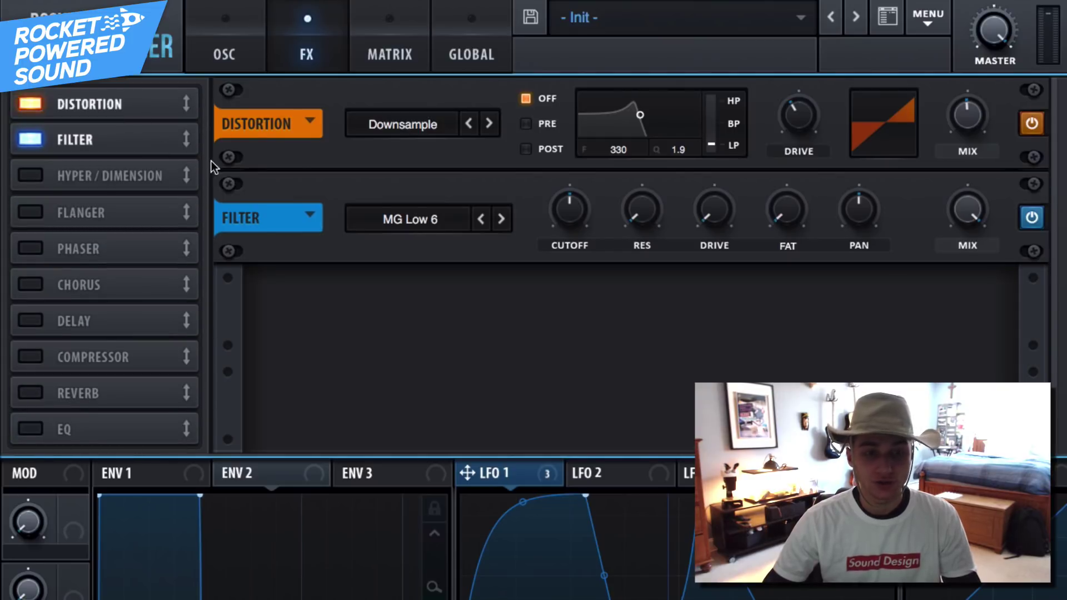
{"action": "left_click", "coordinate": [415, 228]}
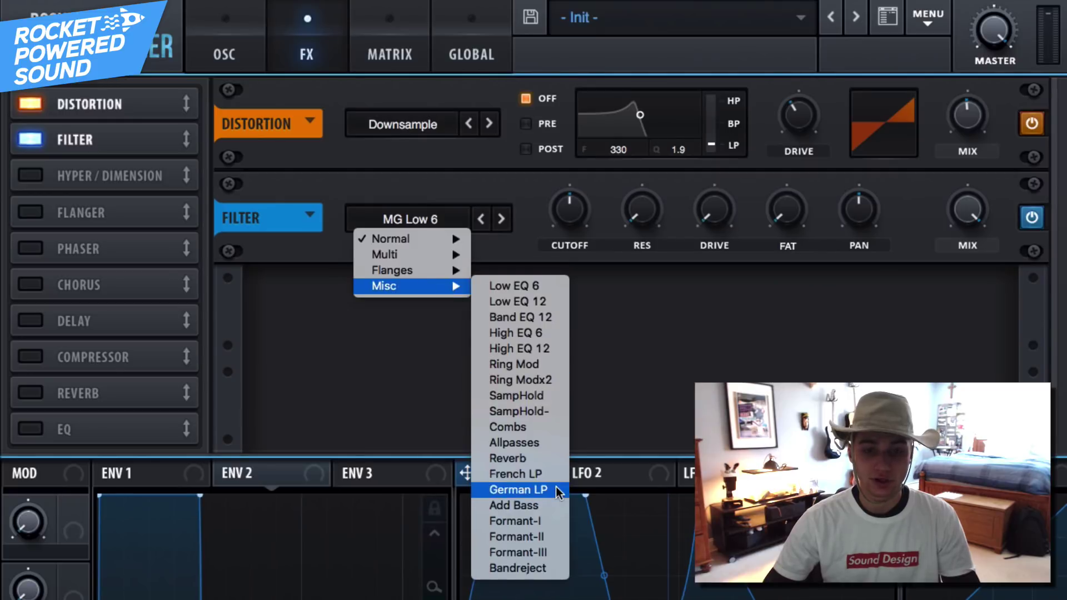
{"action": "left_click", "coordinate": [648, 98]}
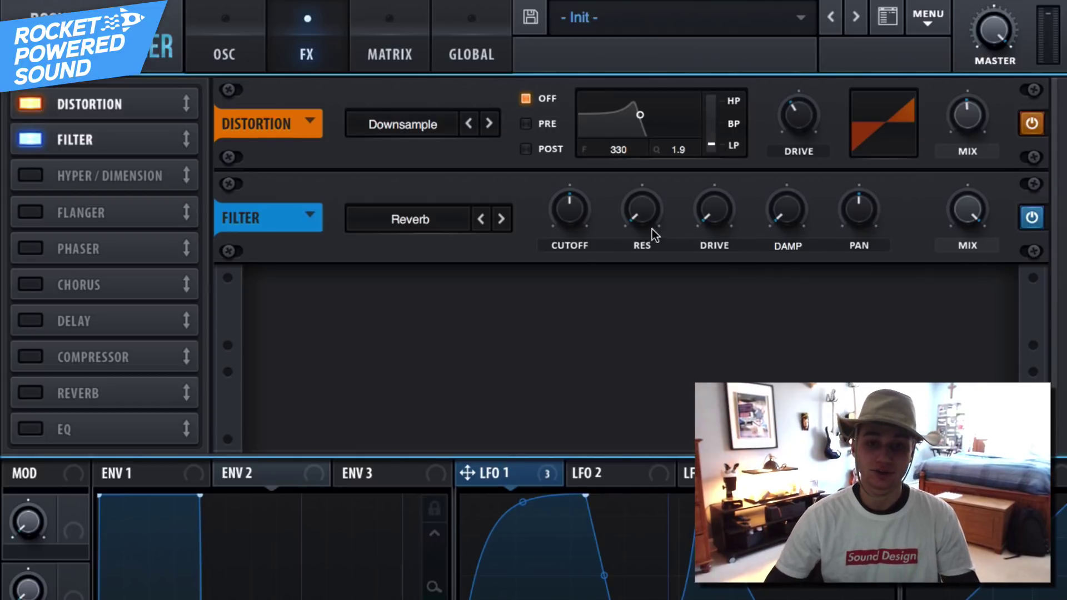
{"action": "left_click_drag", "start_coordinate": [562, 215], "coordinate": [531, 223]}
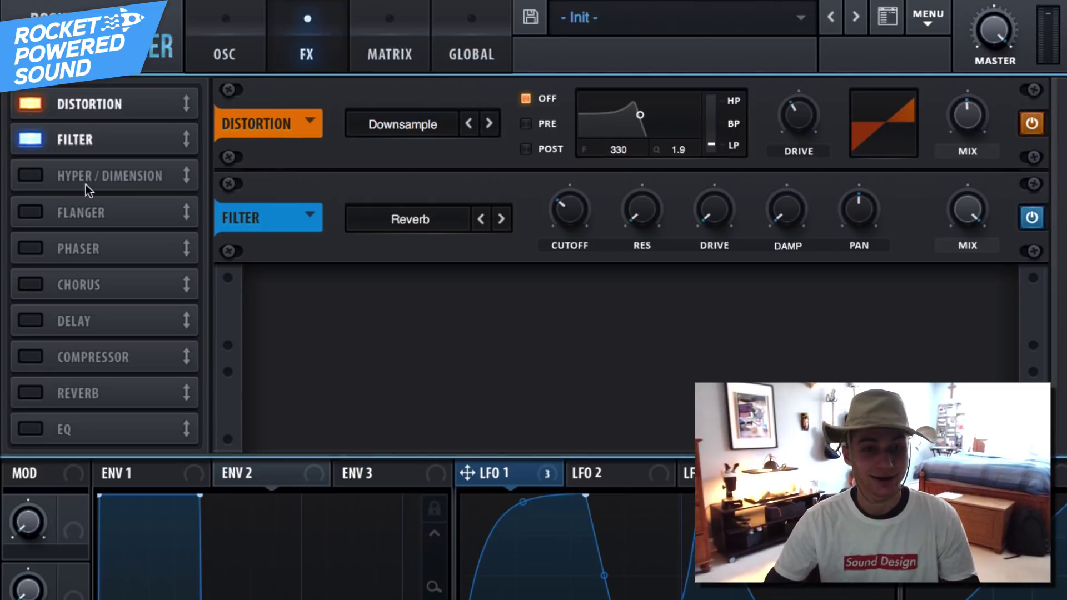
Add a Compressor third in the chain at 2.8 dB gain, then enable Hyper/Dimension with low mix.
{"action": "left_click", "coordinate": [19, 354]}
{"action": "left_click_drag", "start_coordinate": [51, 351], "coordinate": [95, 176]}
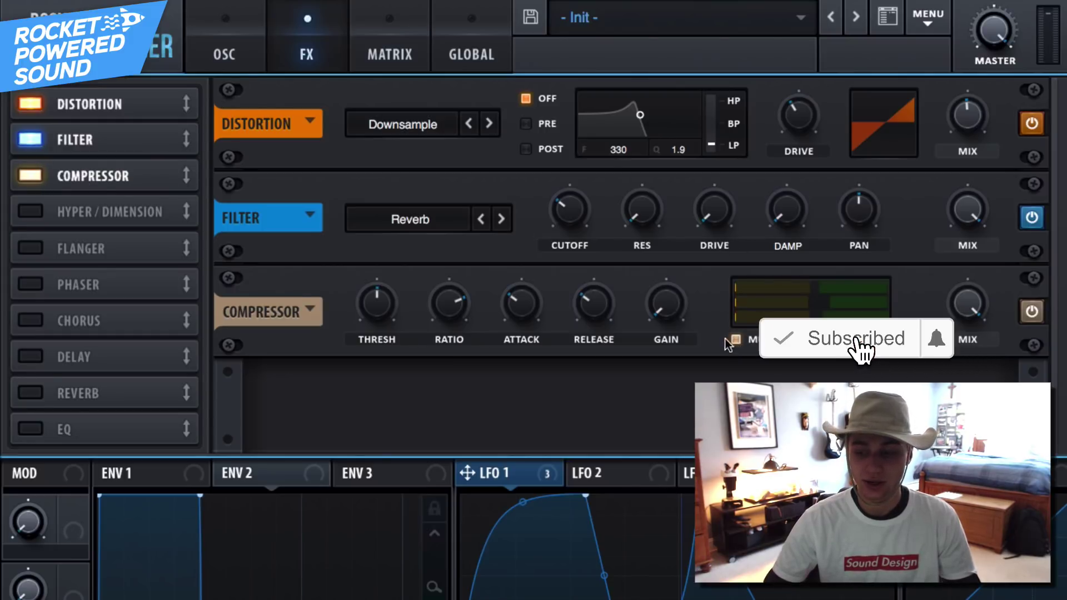
{"action": "left_click_drag", "start_coordinate": [679, 299], "coordinate": [685, 262]}
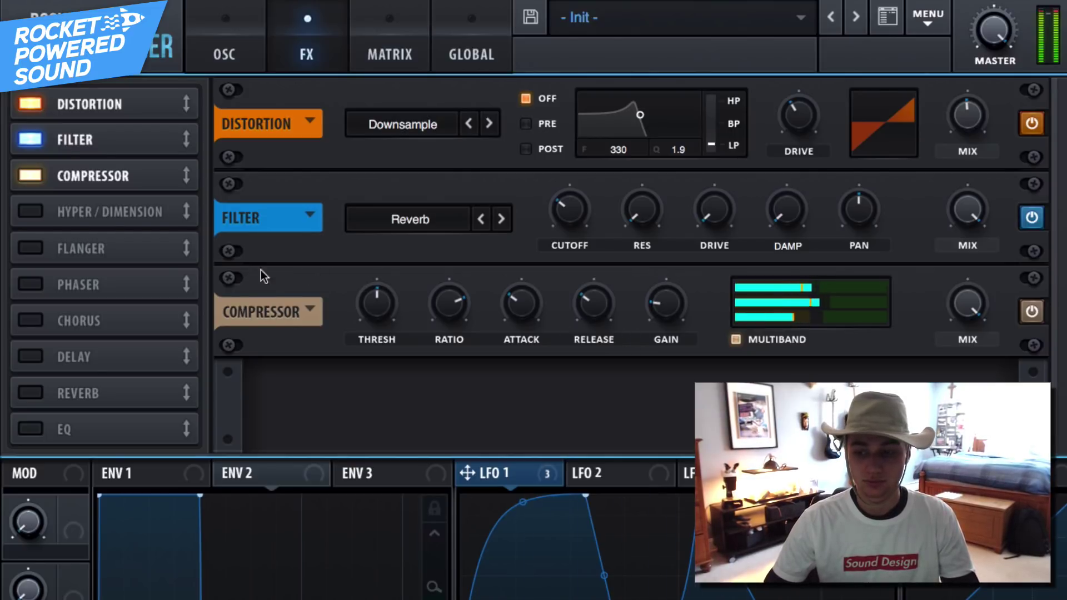
{"action": "left_click", "coordinate": [30, 211]}
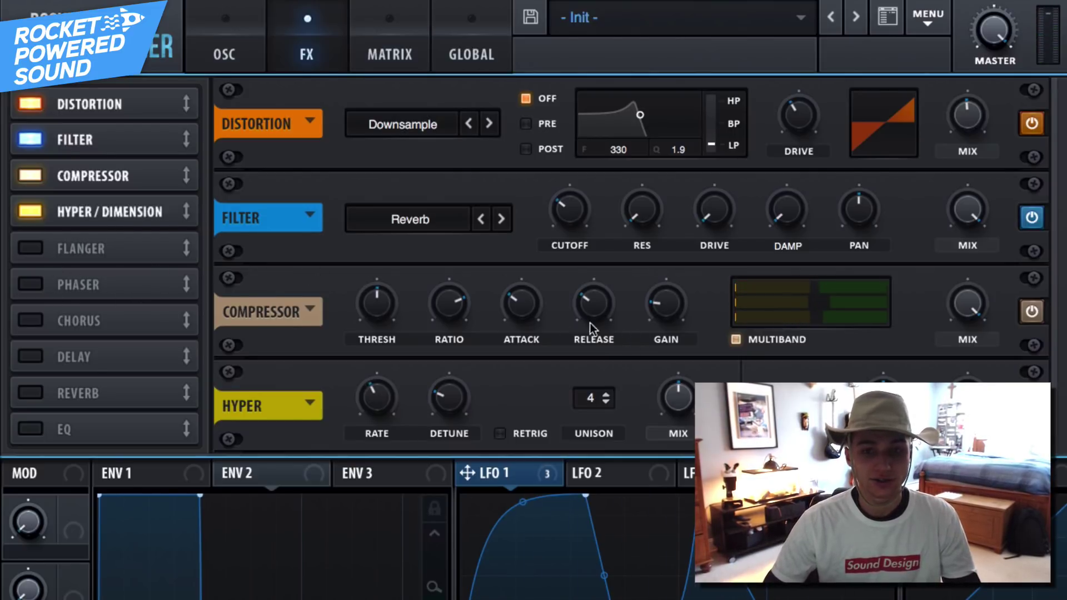
{"action": "left_click_drag", "start_coordinate": [678, 395], "coordinate": [678, 431]}
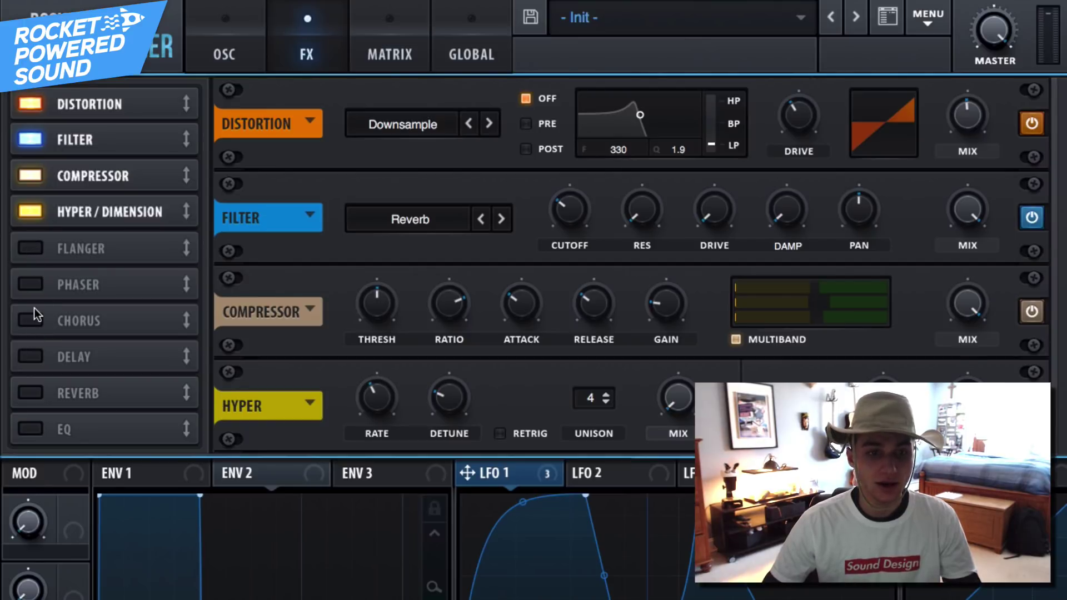
Add a Delay with linked, unsynced 17.70 ms times and 44% feedback, placed after Hyper/Dimension.
{"action": "left_click", "coordinate": [32, 363]}
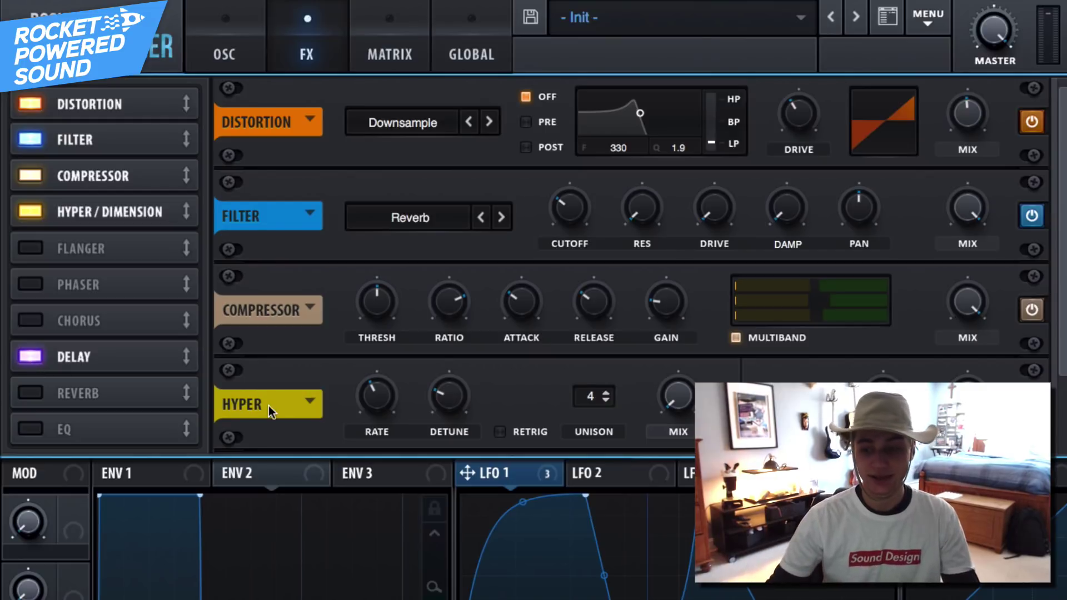
{"action": "scroll", "coordinate": [1063, 384], "scroll_direction": "down", "scroll_amount": 1}
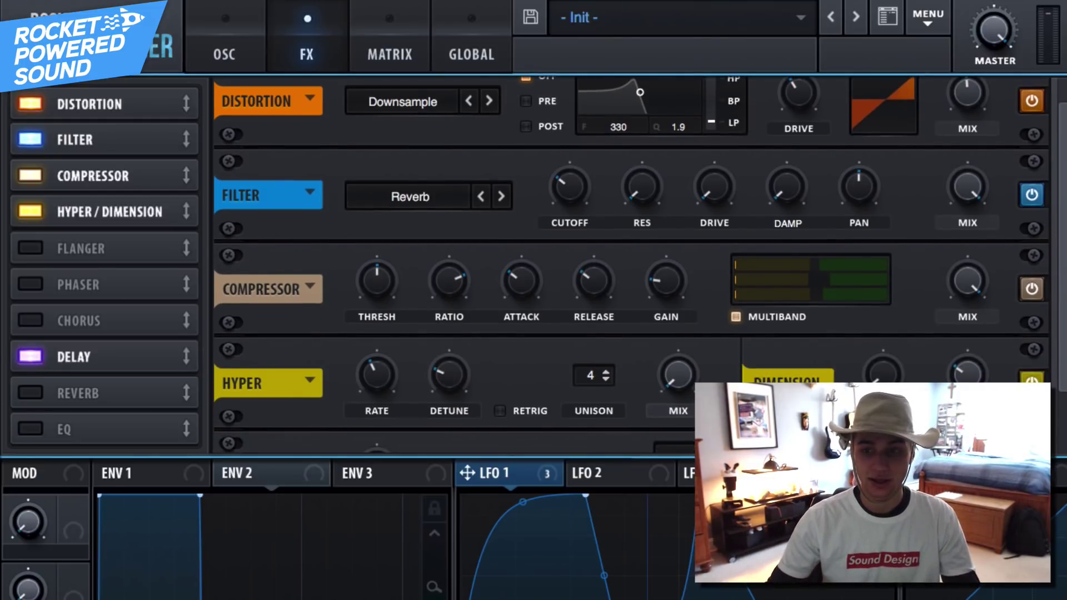
{"action": "scroll", "coordinate": [1057, 353], "scroll_direction": "down", "scroll_amount": 3}
{"action": "left_click_drag", "start_coordinate": [382, 400], "coordinate": [376, 409]}
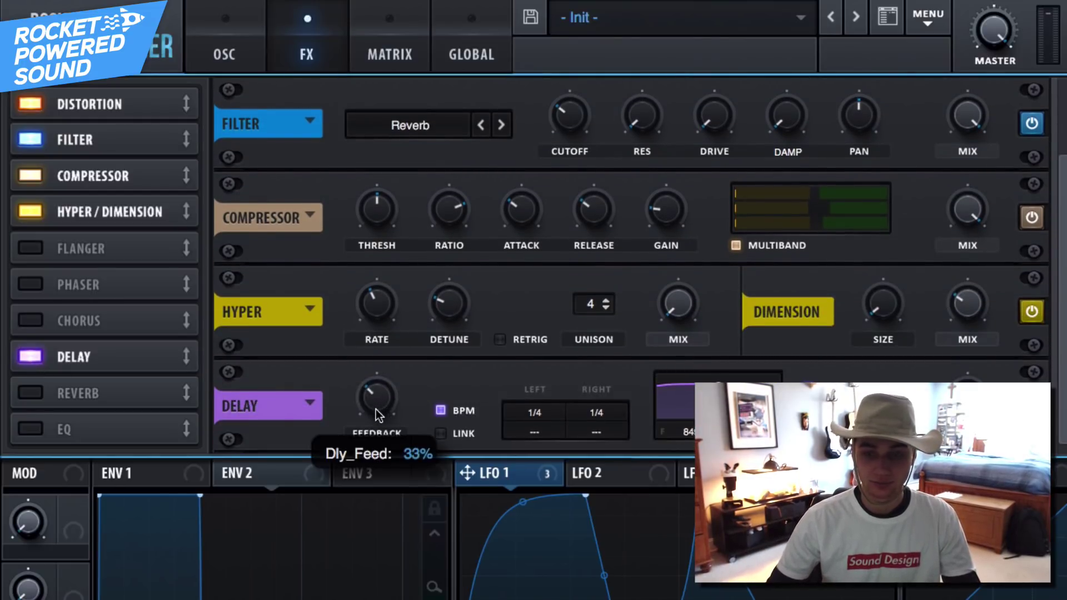
{"action": "left_click", "coordinate": [457, 435]}
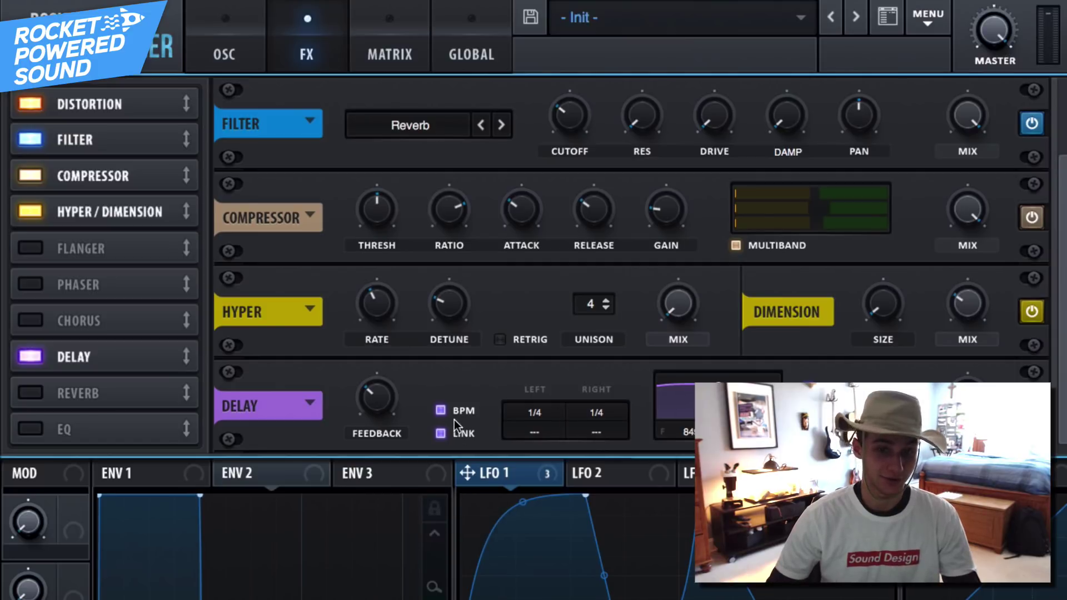
{"action": "left_click", "coordinate": [452, 413]}
{"action": "left_click_drag", "start_coordinate": [528, 417], "coordinate": [520, 467]}
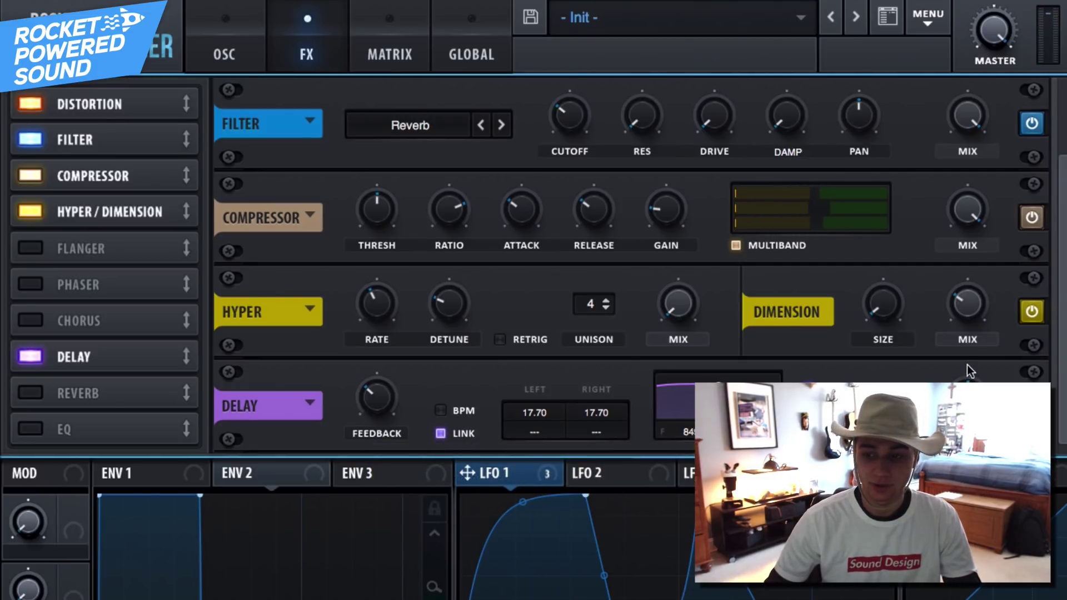
{"action": "left_click_drag", "start_coordinate": [393, 397], "coordinate": [394, 391]}
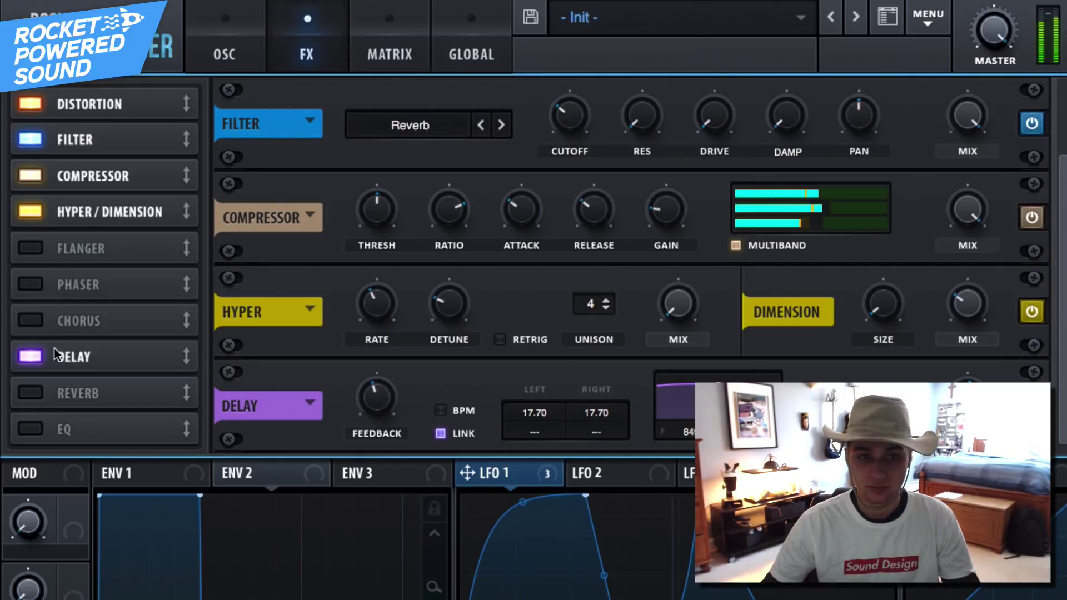
{"action": "left_click_drag", "start_coordinate": [55, 348], "coordinate": [90, 245]}
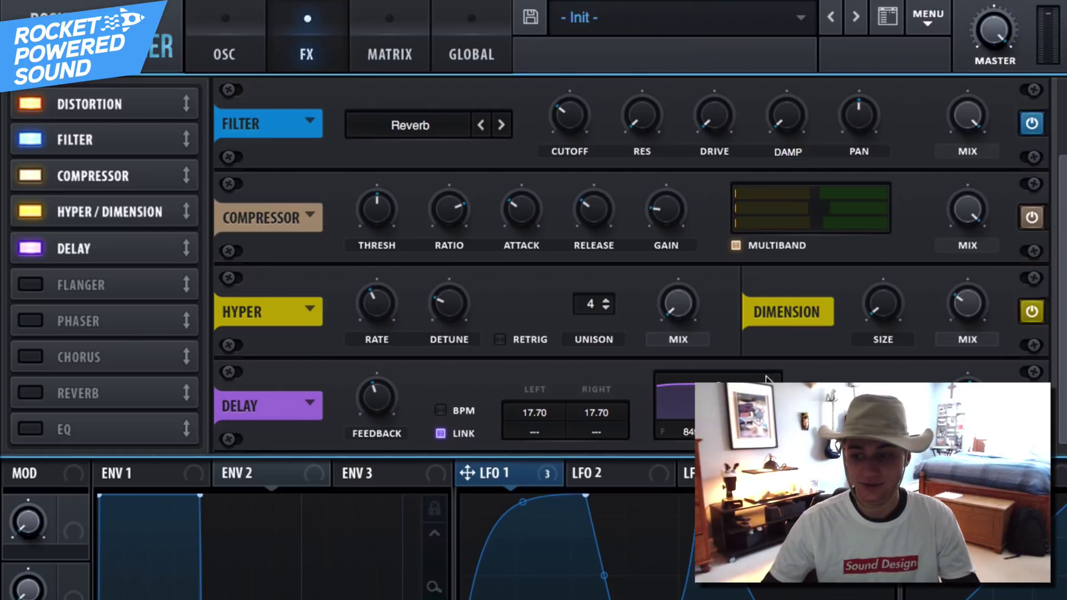
Add an EQ with a lower-Q high-pass low band, and modulate its high-band frequency with LFO 1.
{"action": "left_click", "coordinate": [38, 429]}
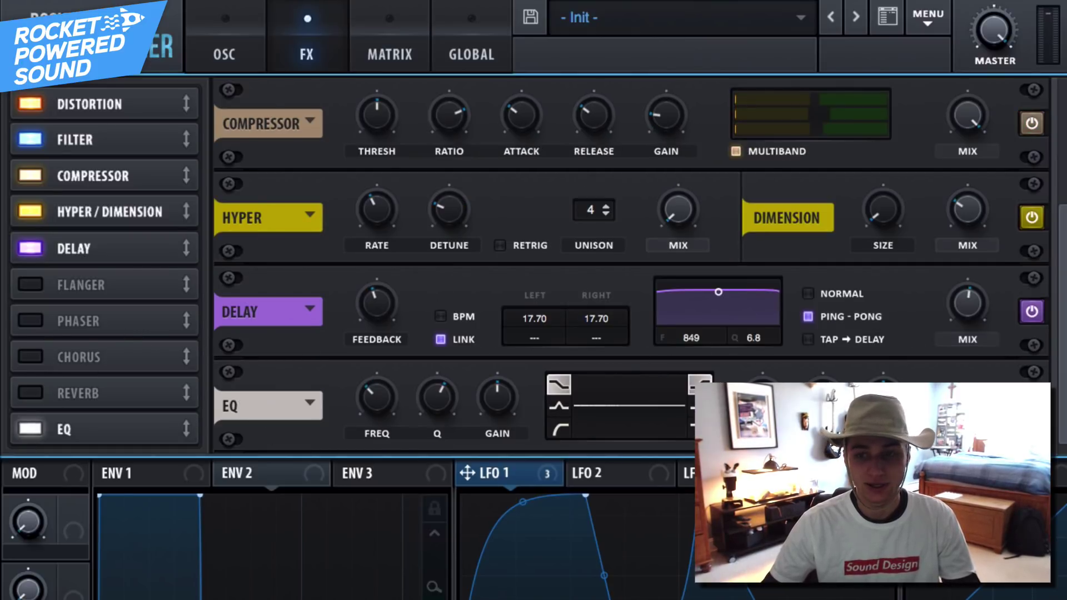
{"action": "left_click", "coordinate": [559, 429]}
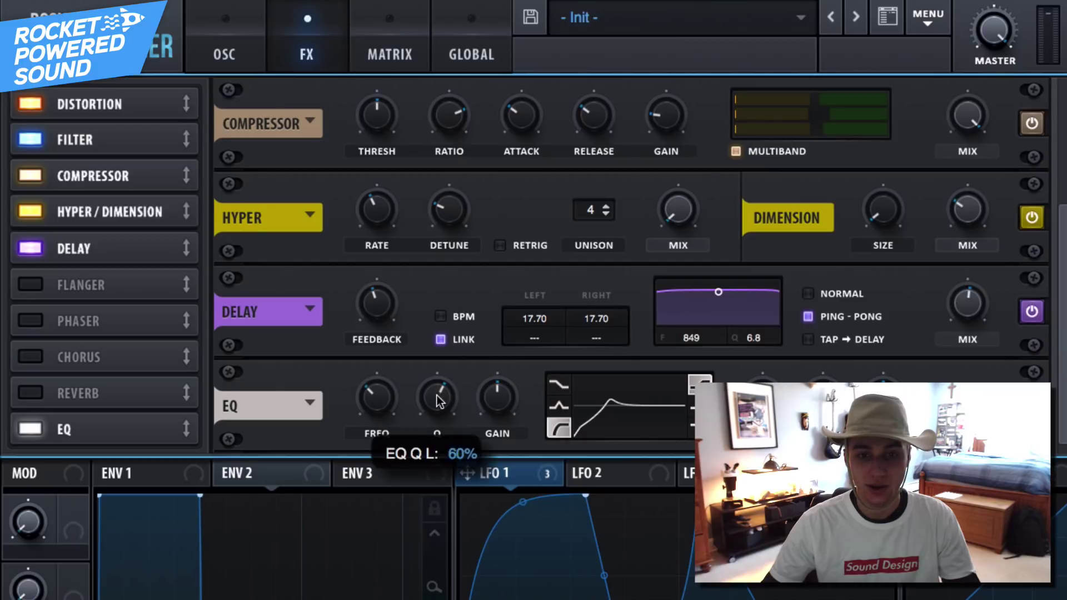
{"action": "left_click_drag", "start_coordinate": [437, 396], "coordinate": [422, 414]}
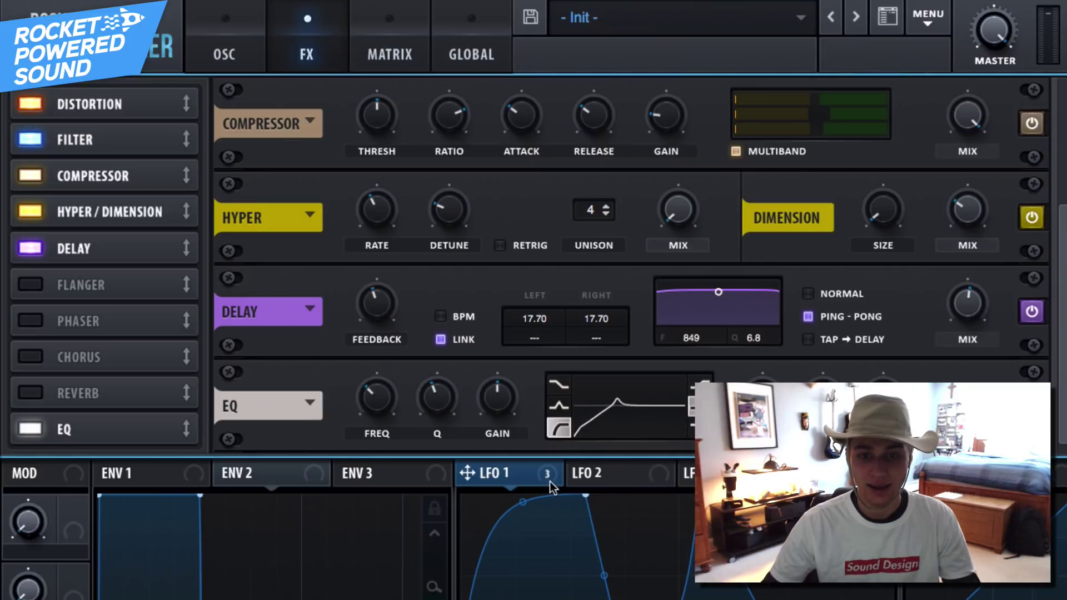
{"action": "left_click_drag", "start_coordinate": [552, 486], "coordinate": [745, 377]}
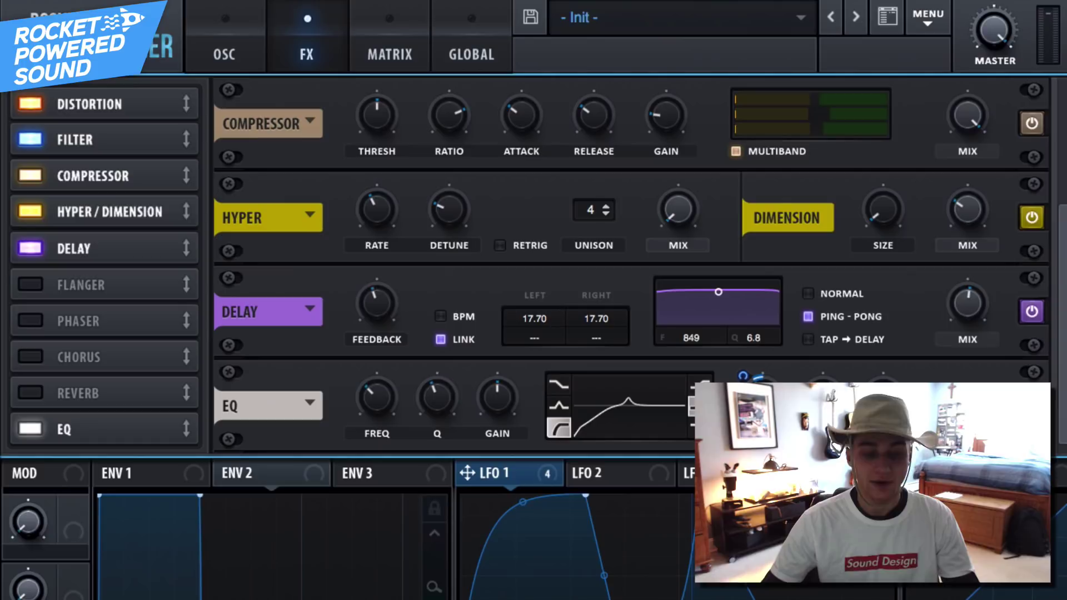
Insert Xfer OTT in the slot after Serum, then return to Serum's oscillator page.
{"action": "right_click", "coordinate": [18, 537]}
{"action": "key", "text": "Escape"}
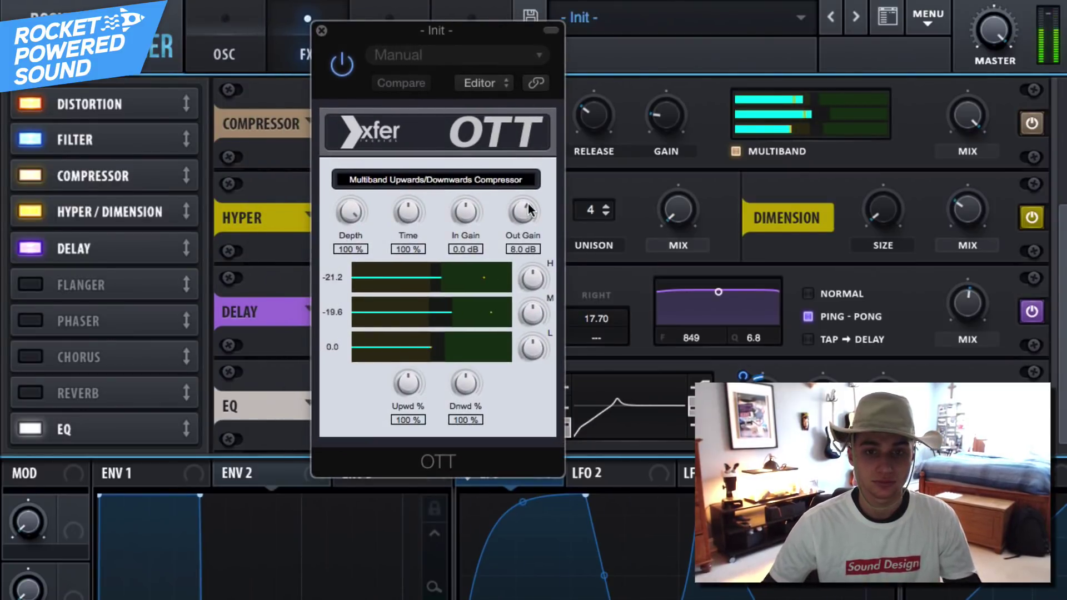
{"action": "left_click", "coordinate": [322, 32]}
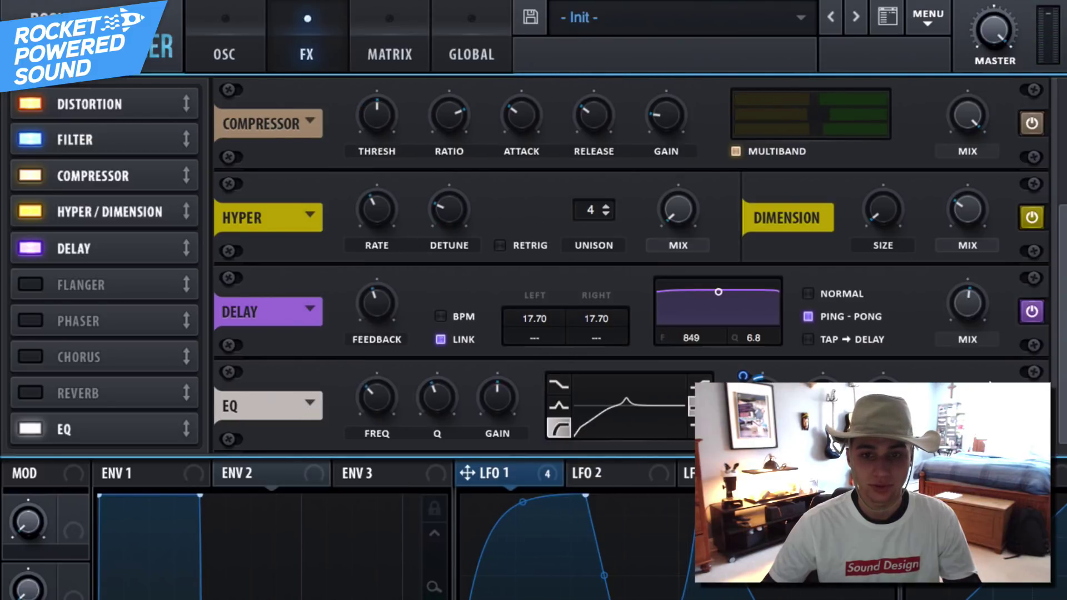
{"action": "left_click", "coordinate": [241, 25]}
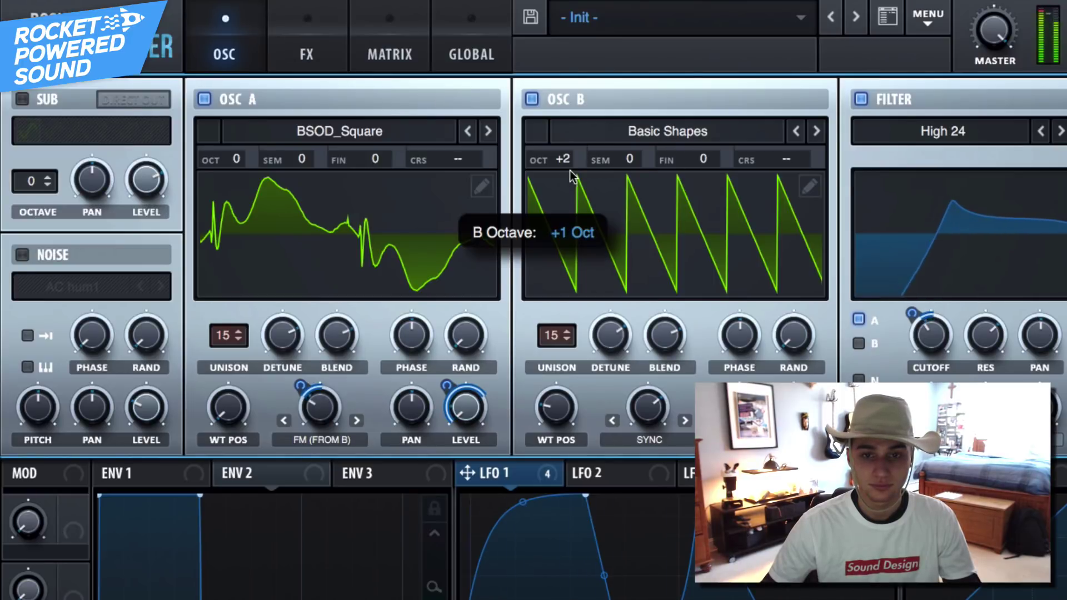
Add matrix row 5 routing LFO 2 to Global Mast.Tun with a small negative amount.
{"action": "left_click", "coordinate": [654, 476]}
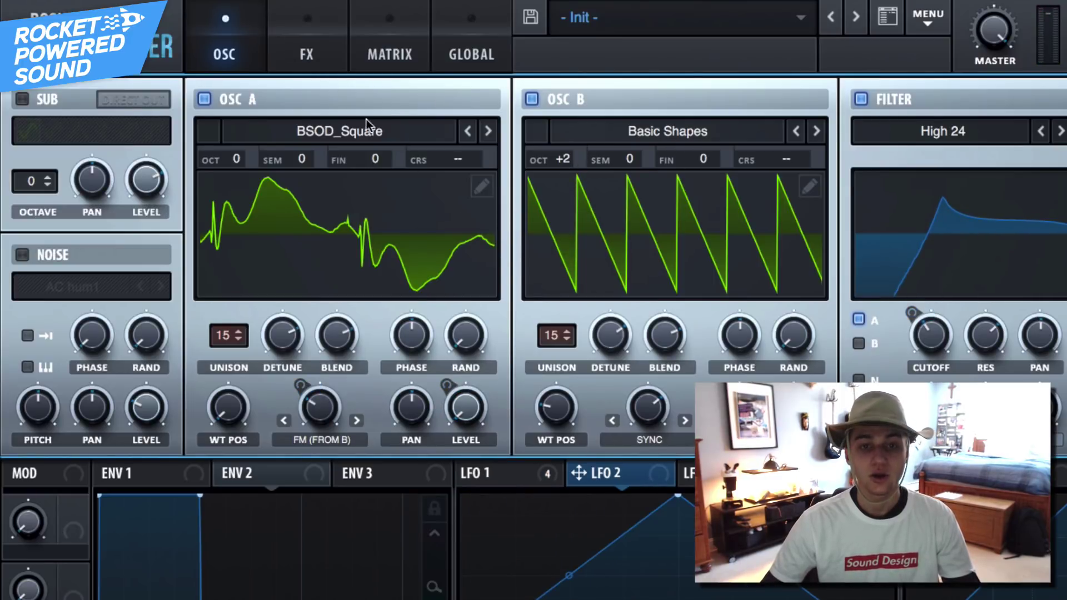
{"action": "left_click", "coordinate": [392, 50]}
{"action": "left_click", "coordinate": [109, 306]}
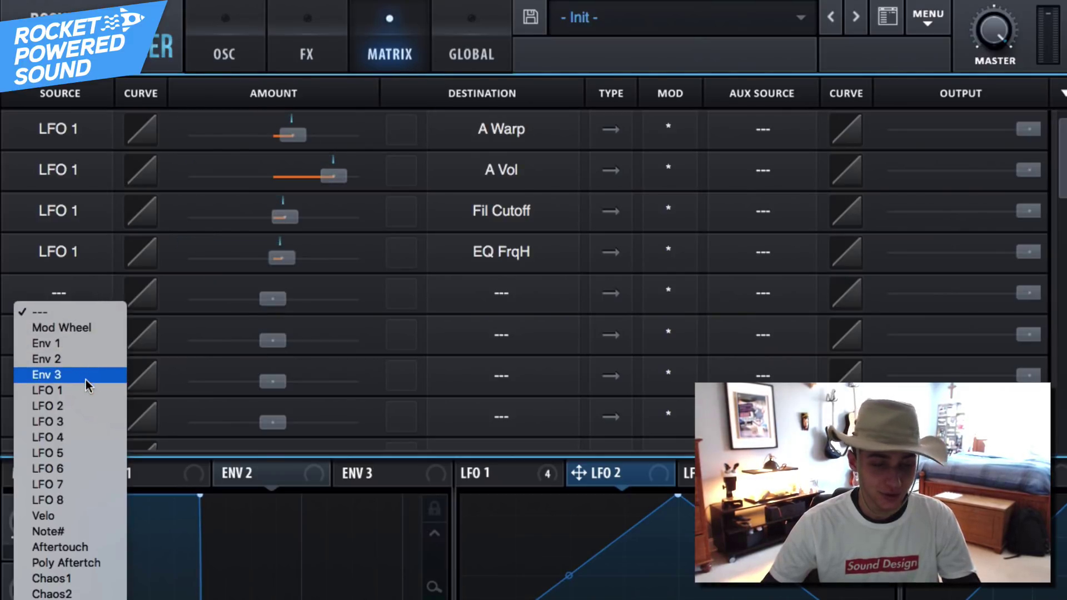
{"action": "left_click", "coordinate": [95, 418]}
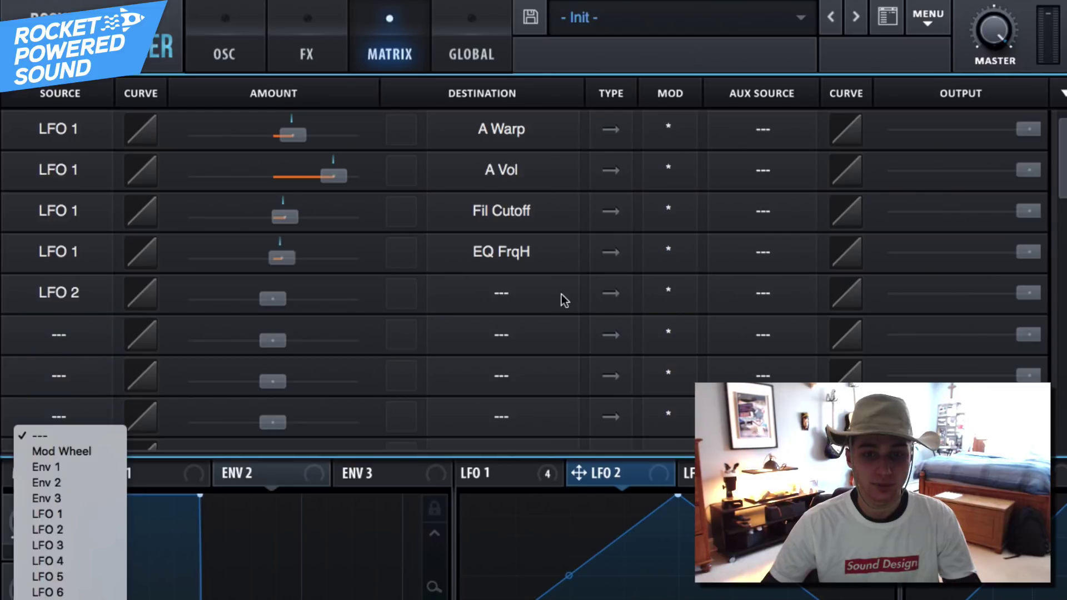
{"action": "left_click", "coordinate": [513, 293]}
{"action": "mouse_move", "coordinate": [518, 417]}
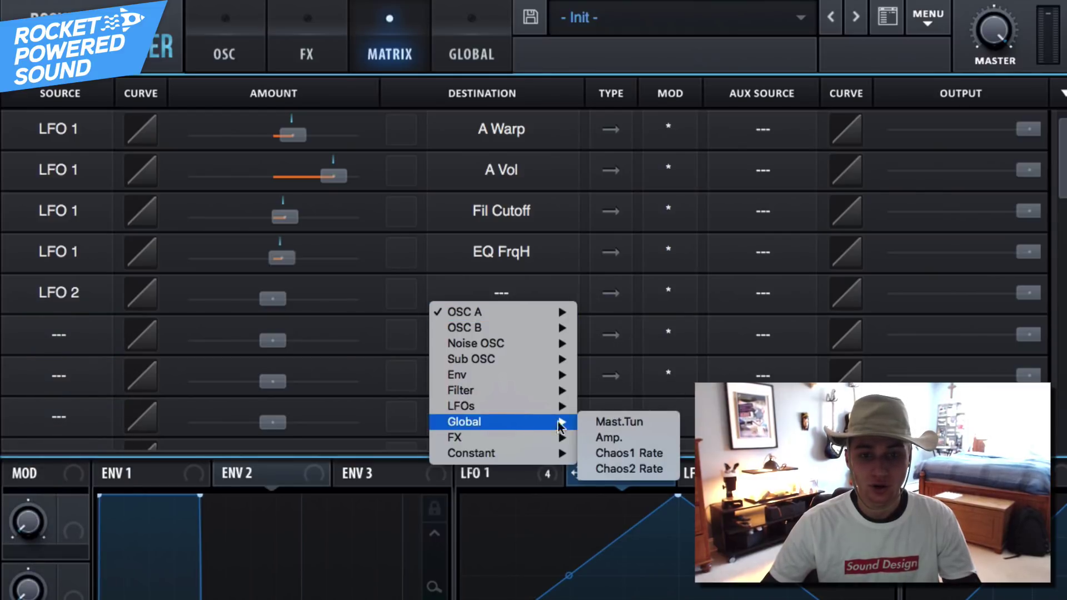
{"action": "left_click", "coordinate": [624, 420]}
{"action": "left_click_drag", "start_coordinate": [319, 286], "coordinate": [308, 307]}
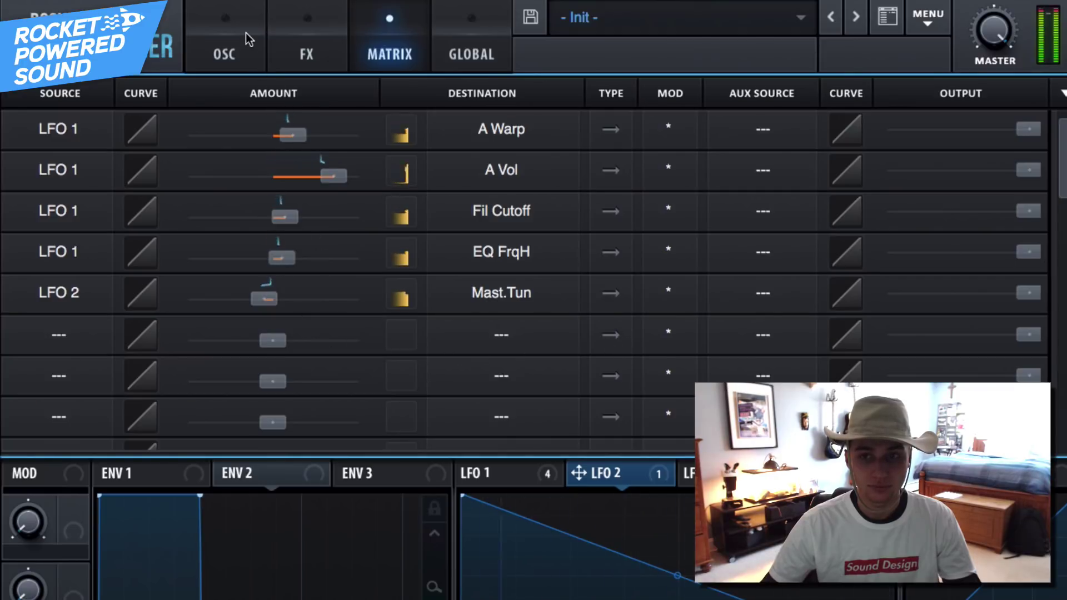
Go back to Serum's FX page and turn the MASTER volume down.
{"action": "left_click", "coordinate": [304, 45]}
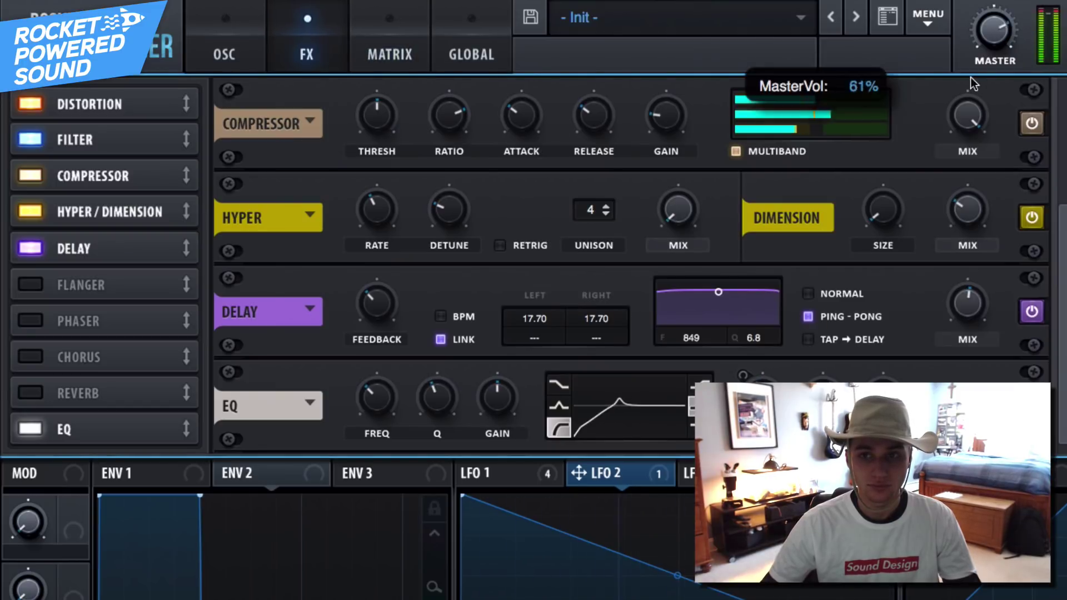
{"action": "scroll", "coordinate": [976, 59], "scroll_direction": "down", "scroll_amount": 3}
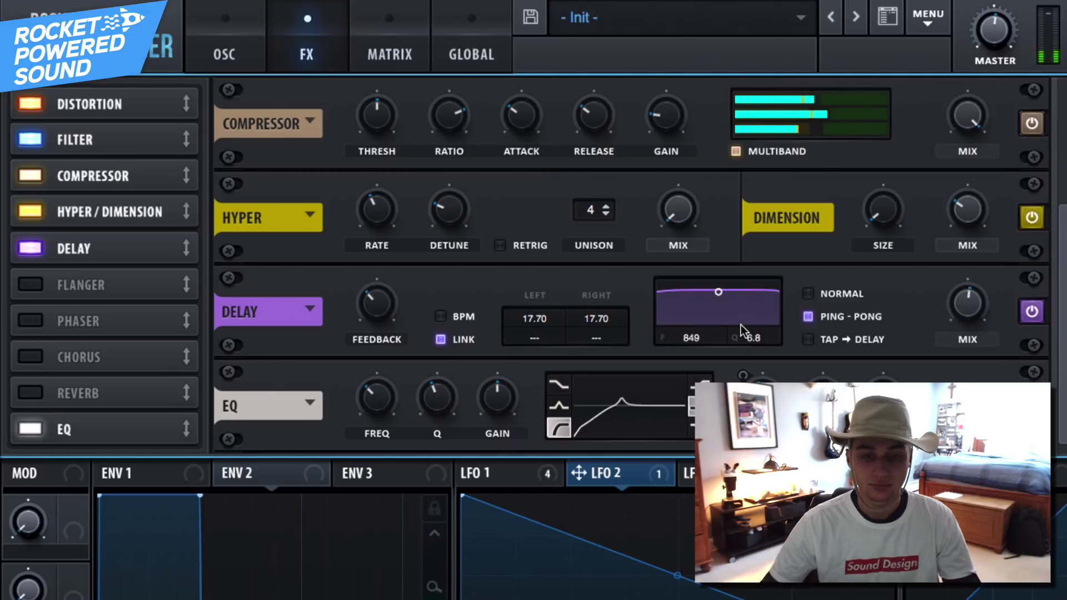